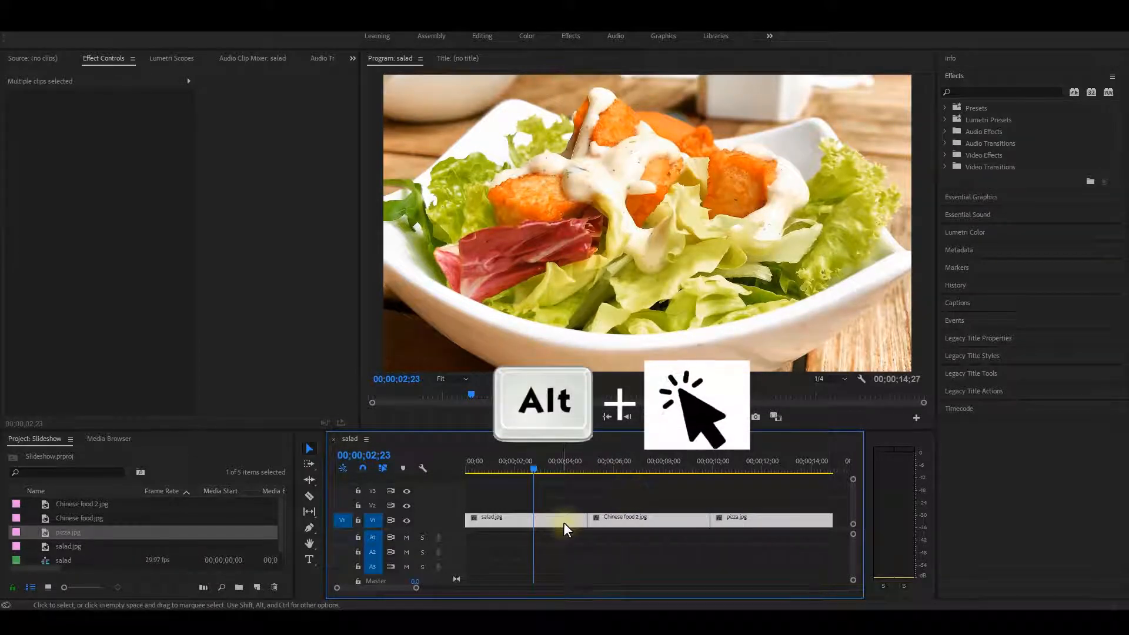
# Duplicate the three V1 image clips onto track V2 and hide the V2 track output
pyautogui.moveTo(563, 522); pyautogui.dragTo(564, 507)
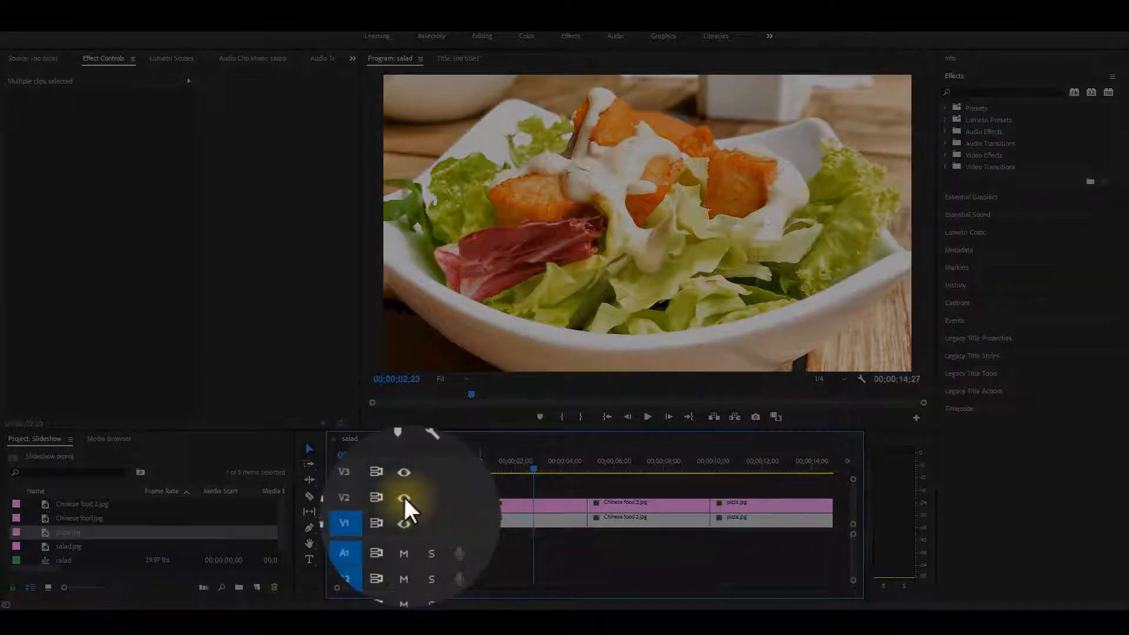
pyautogui.click(403, 497)
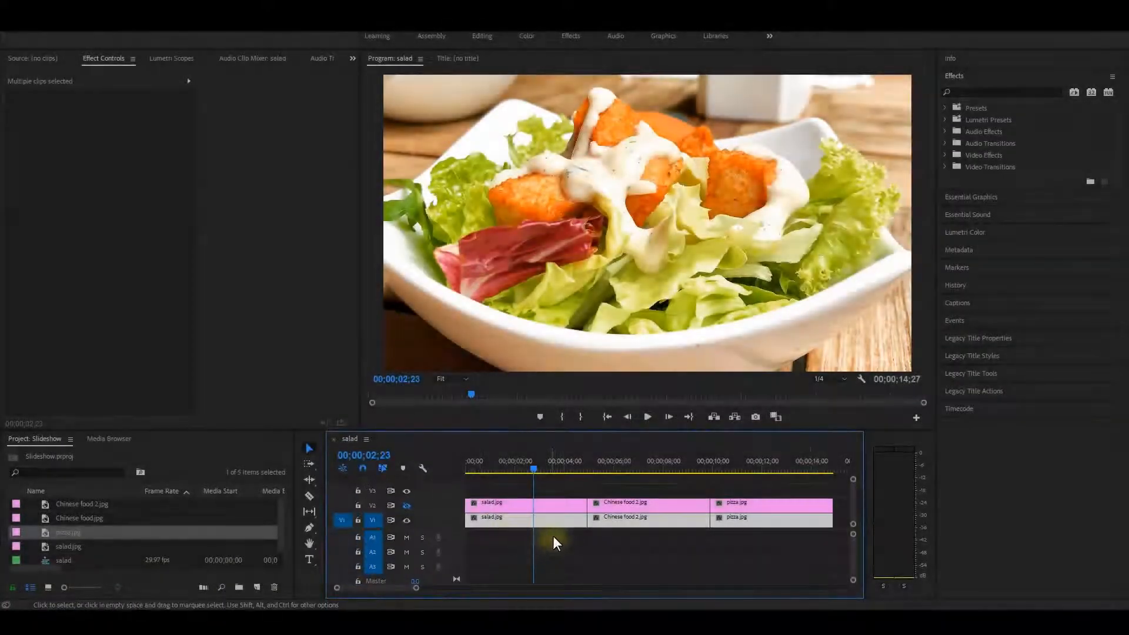
pyautogui.click(553, 535)
# Find the Gaussian Blur effect and apply it to the salad.jpg clip on track V1
pyautogui.click(997, 93)
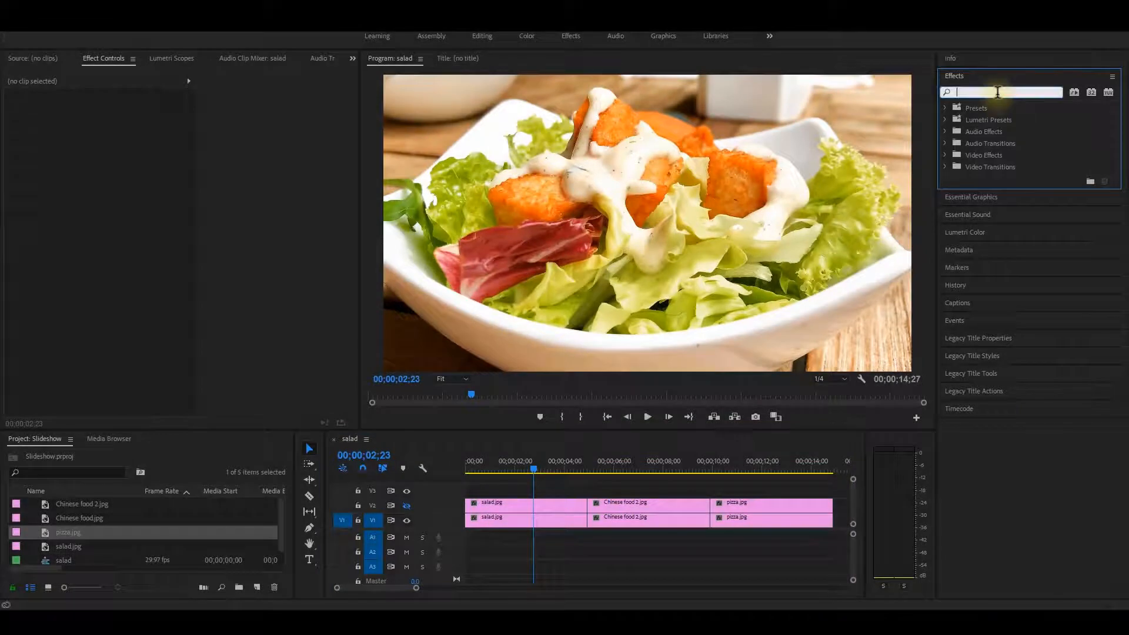
pyautogui.write('gauss')
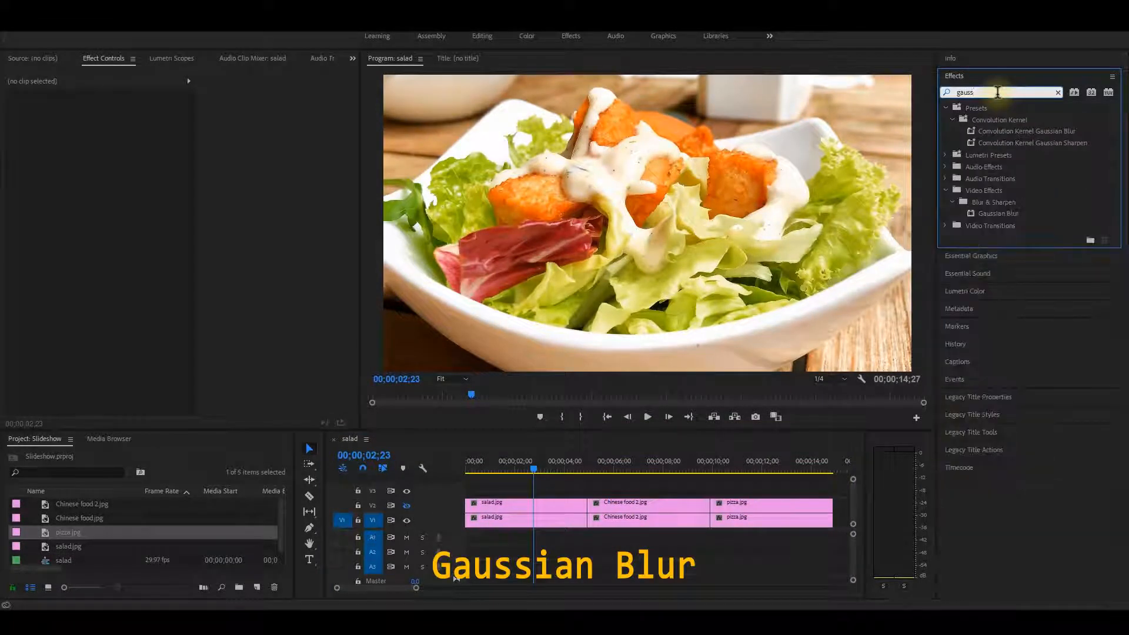
pyautogui.moveTo(999, 213); pyautogui.dragTo(545, 512)
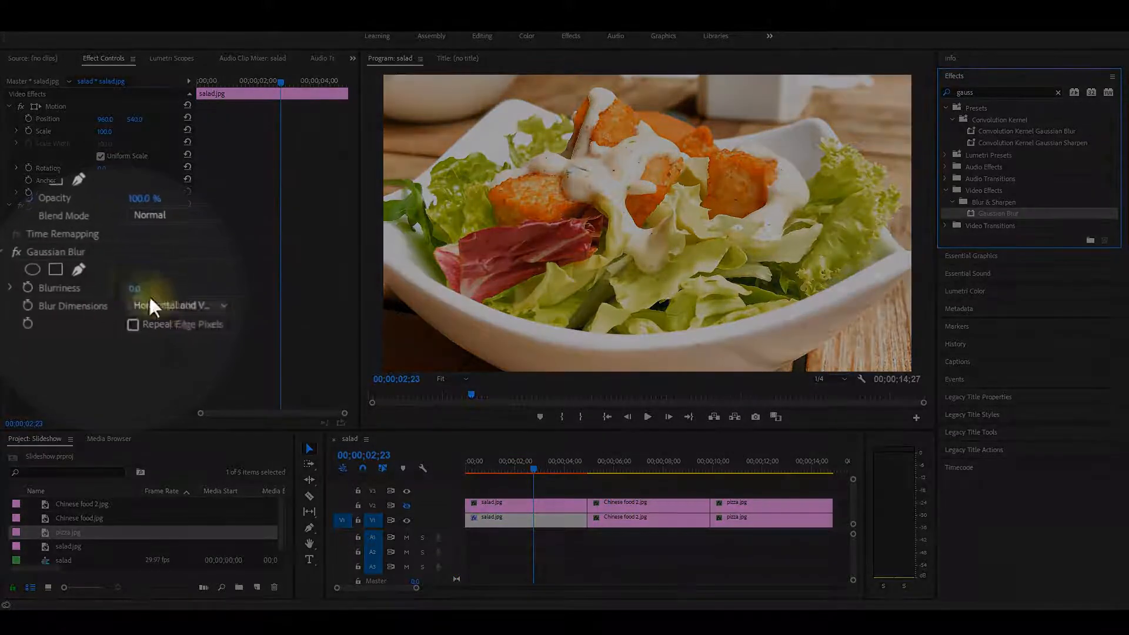
# Set the Gaussian Blur's blurriness to 500 and enable Repeat Edge Pixels
pyautogui.click(102, 292)
pyautogui.write('500')
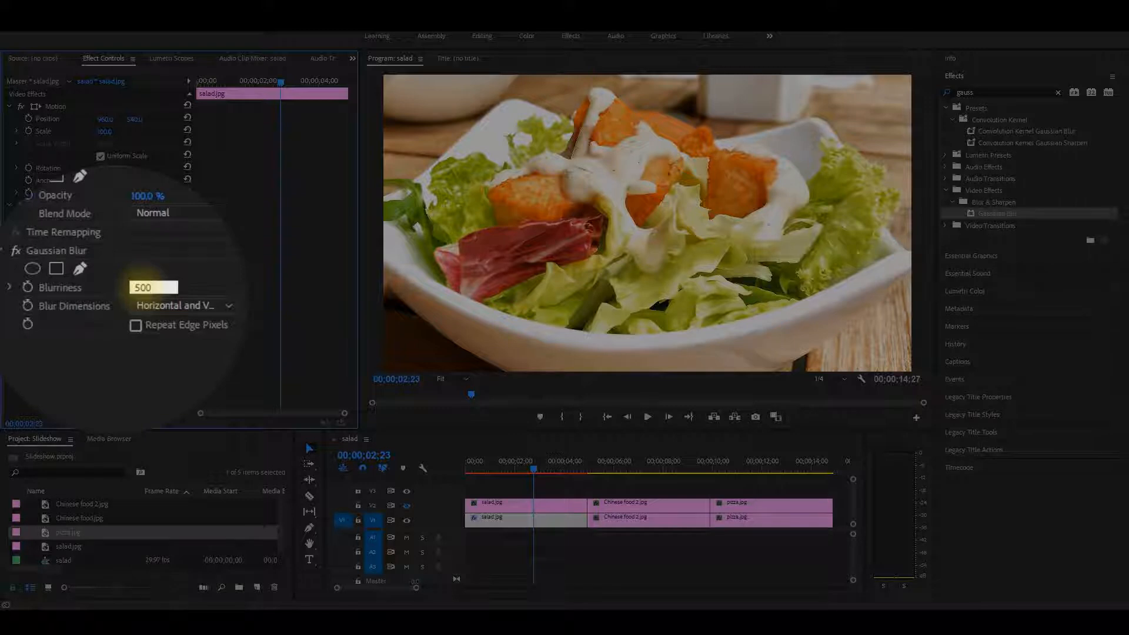
pyautogui.press('Return')
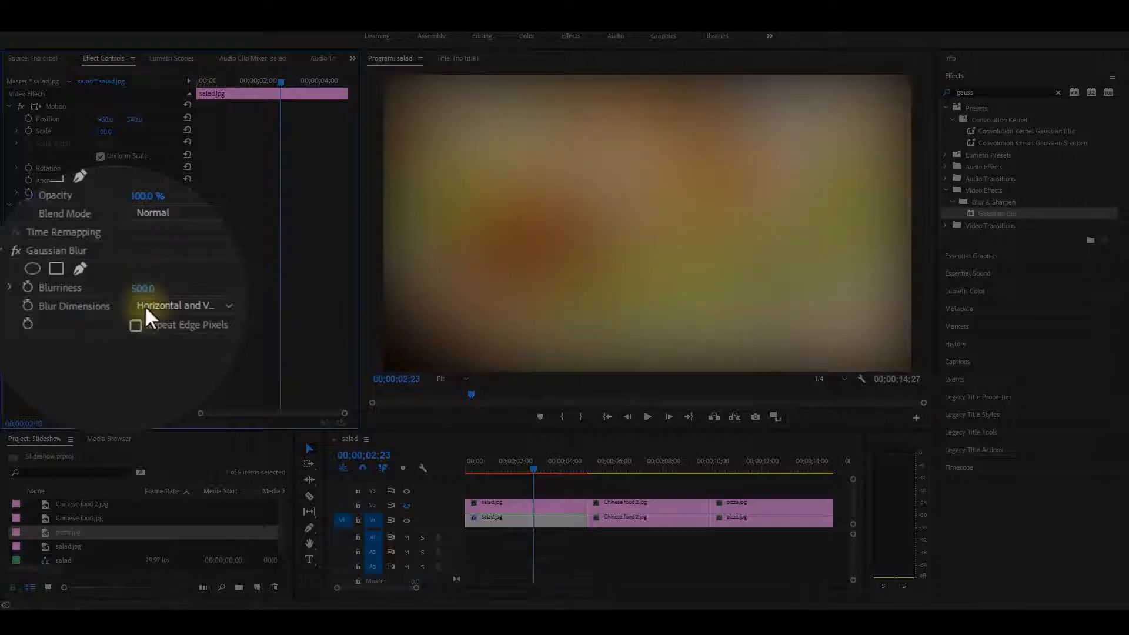
pyautogui.click(133, 324)
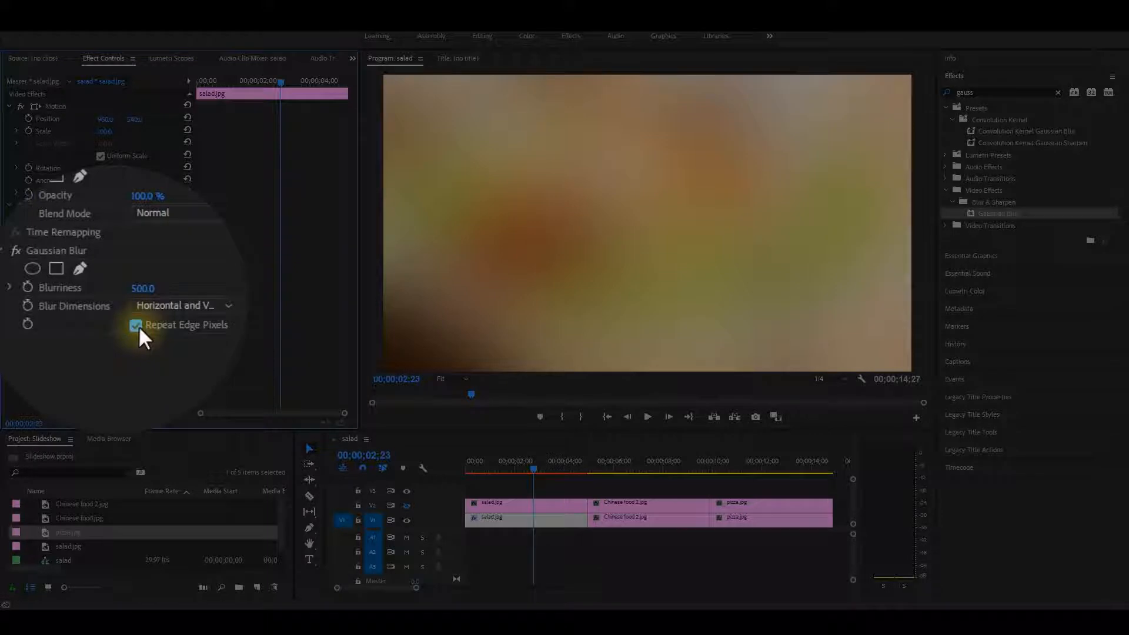
# Copy the Gaussian Blur to the Chinese food 2.jpg and pizza.jpg clips on V1, and check the blur on each image
pyautogui.click(57, 248)
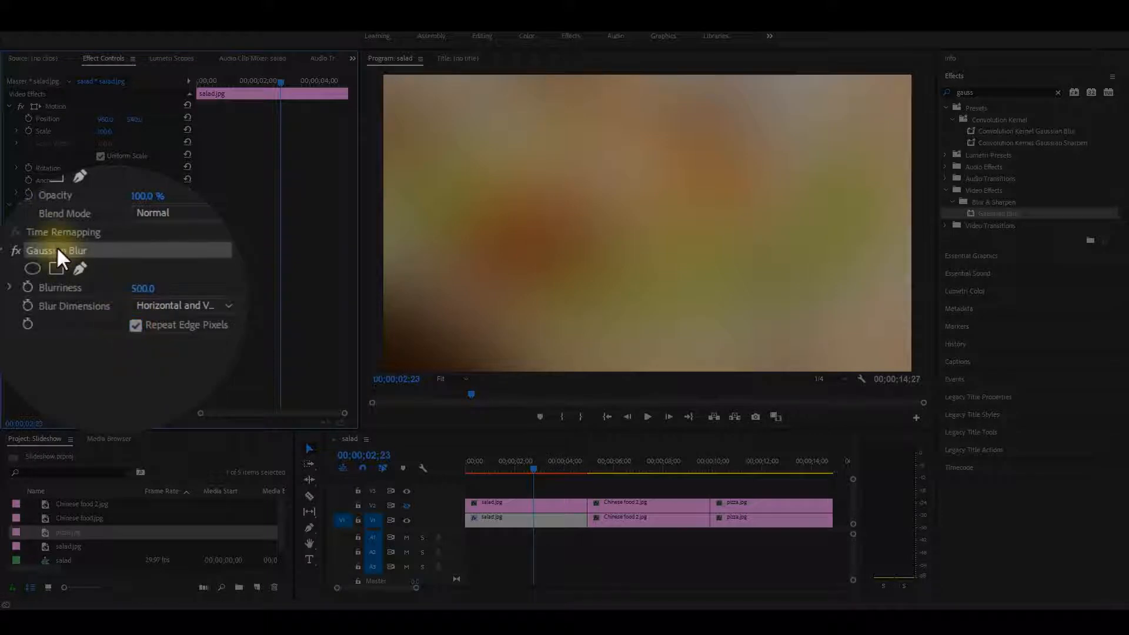
pyautogui.rightClick(57, 248)
pyautogui.click(122, 353)
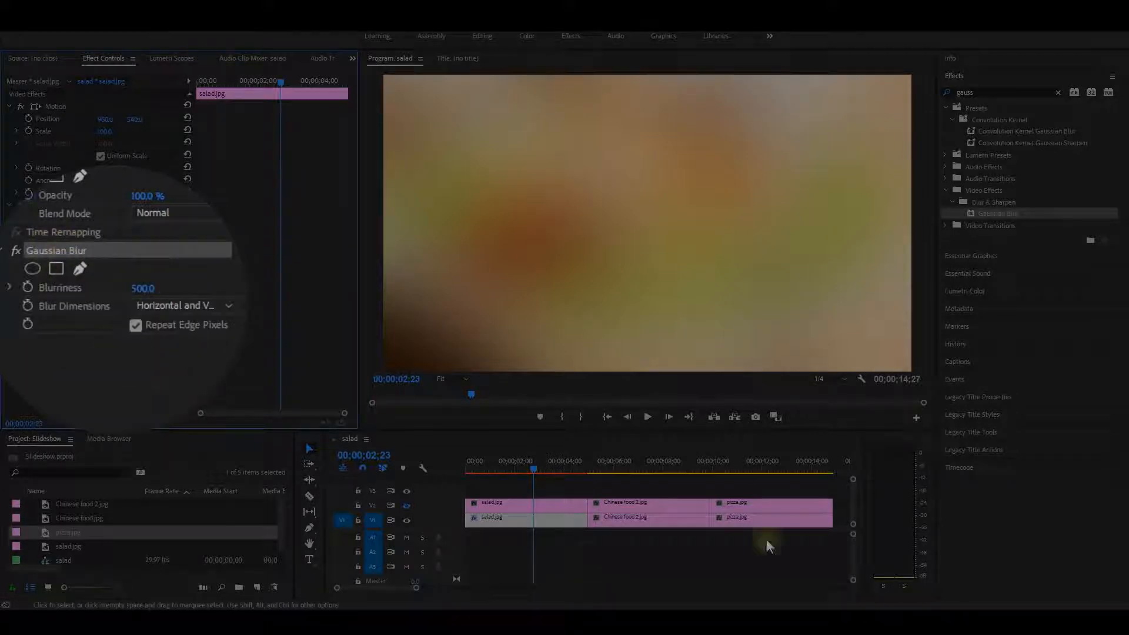
pyautogui.moveTo(766, 536); pyautogui.dragTo(661, 521)
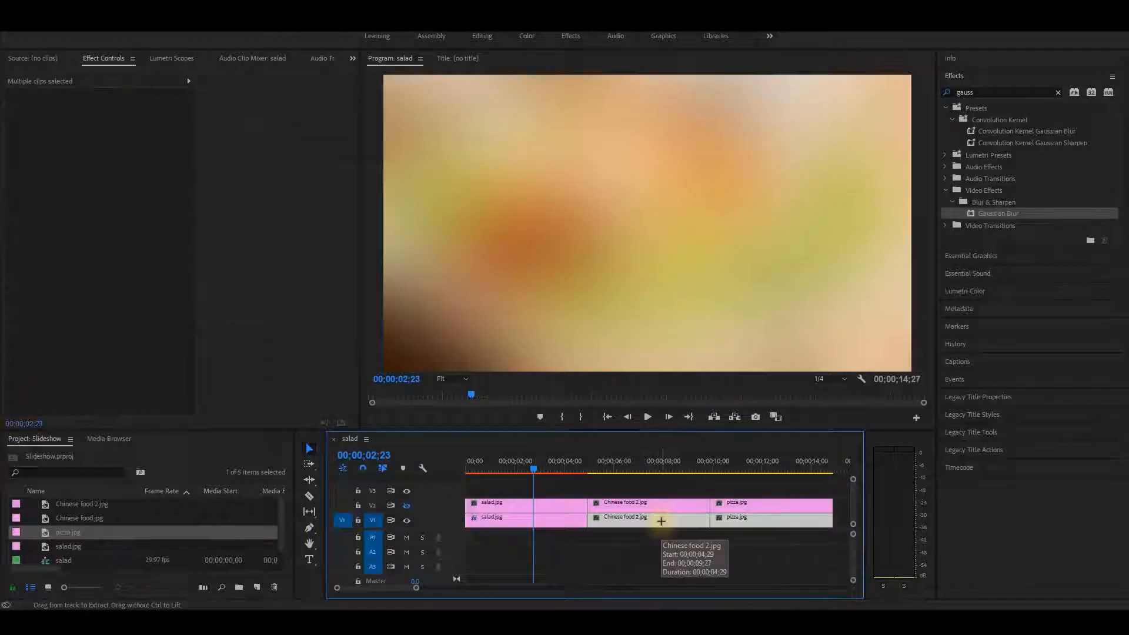
pyautogui.hotkey('ctrl', 'v')
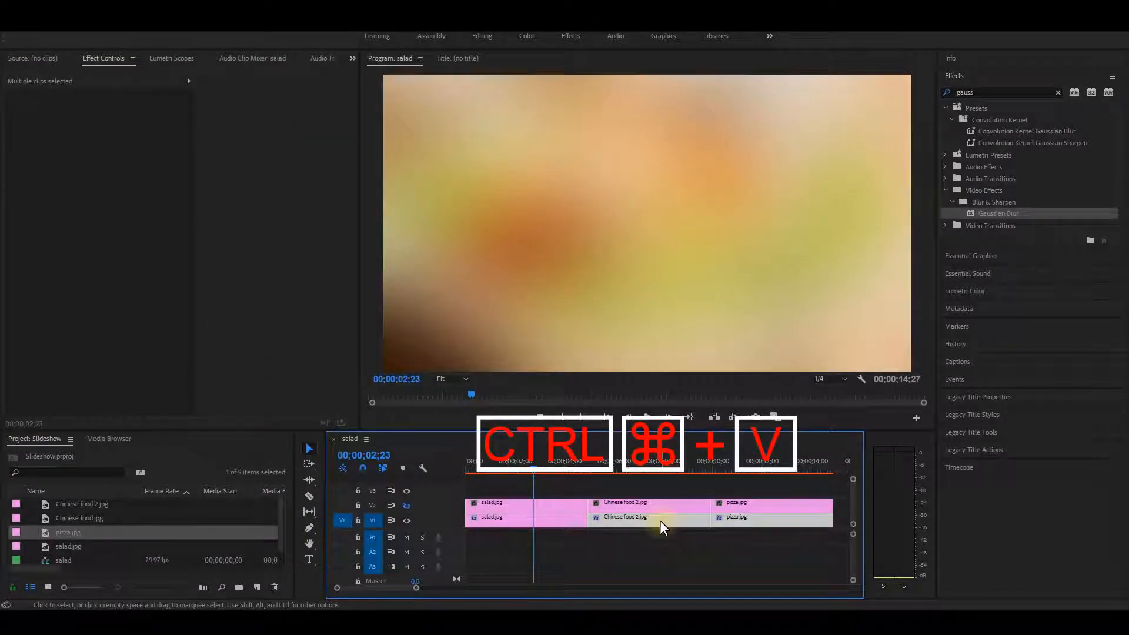
pyautogui.click(654, 466)
pyautogui.click(768, 467)
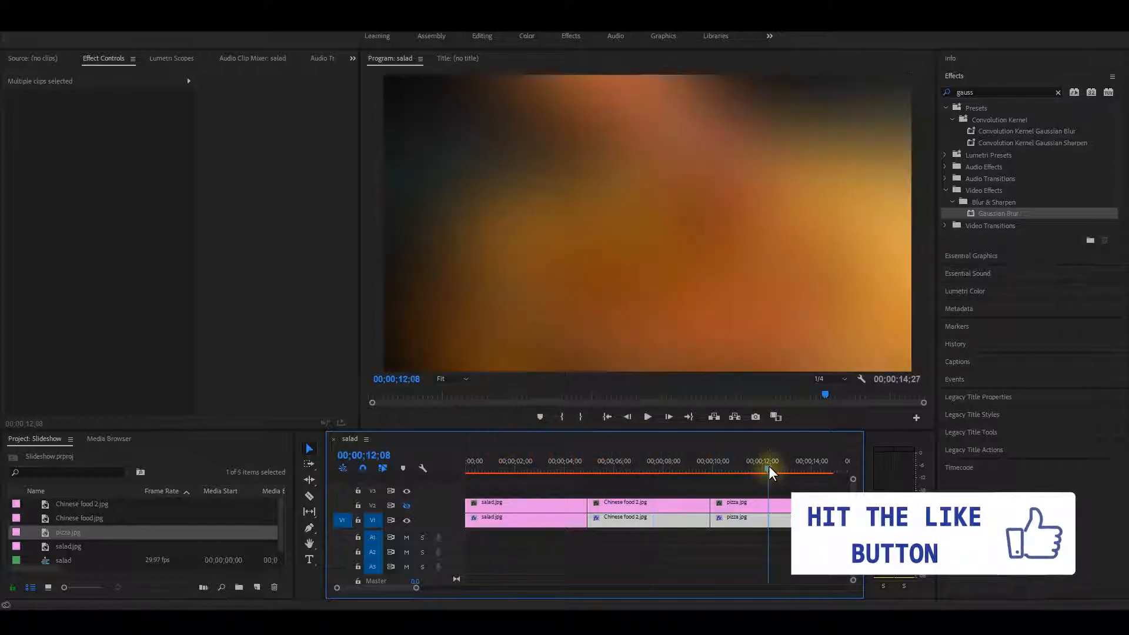
pyautogui.click(659, 466)
pyautogui.click(536, 466)
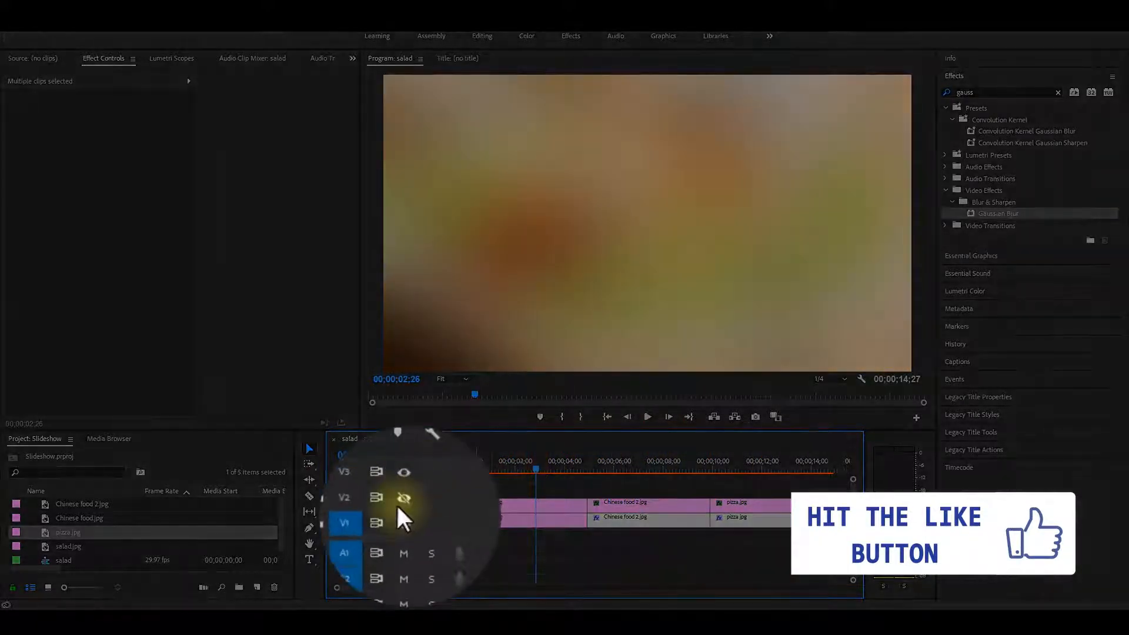
# Show track V2 and keyframe the scale of its salad.jpg clip at 80 at the clip's start
pyautogui.click(404, 497)
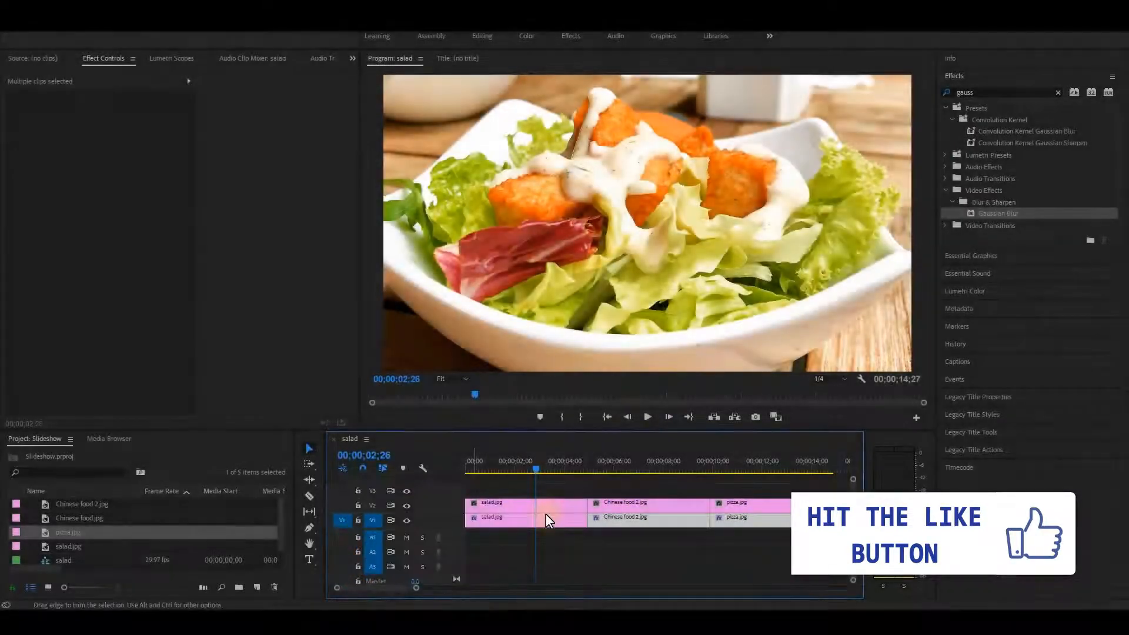
pyautogui.click(556, 513)
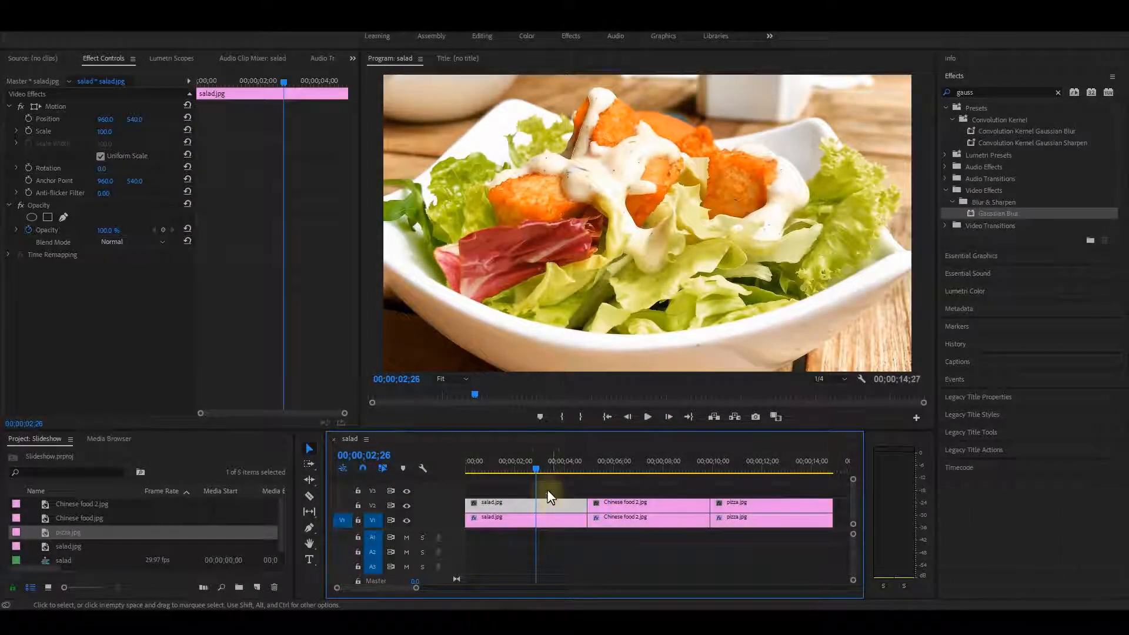
pyautogui.click(27, 129)
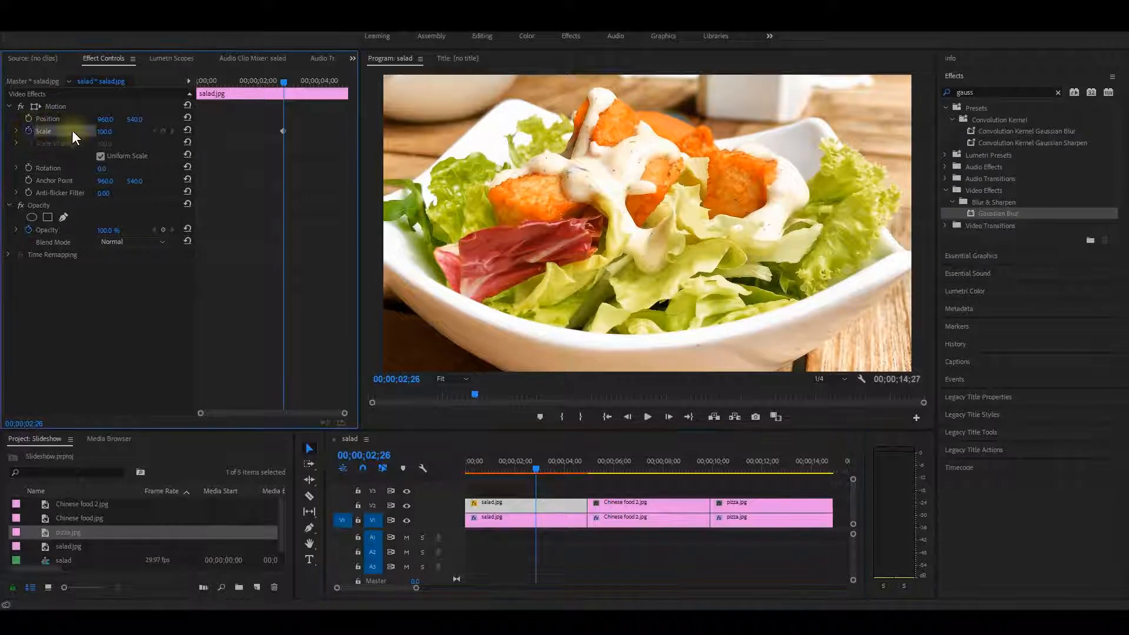
pyautogui.click(105, 133)
pyautogui.write('80')
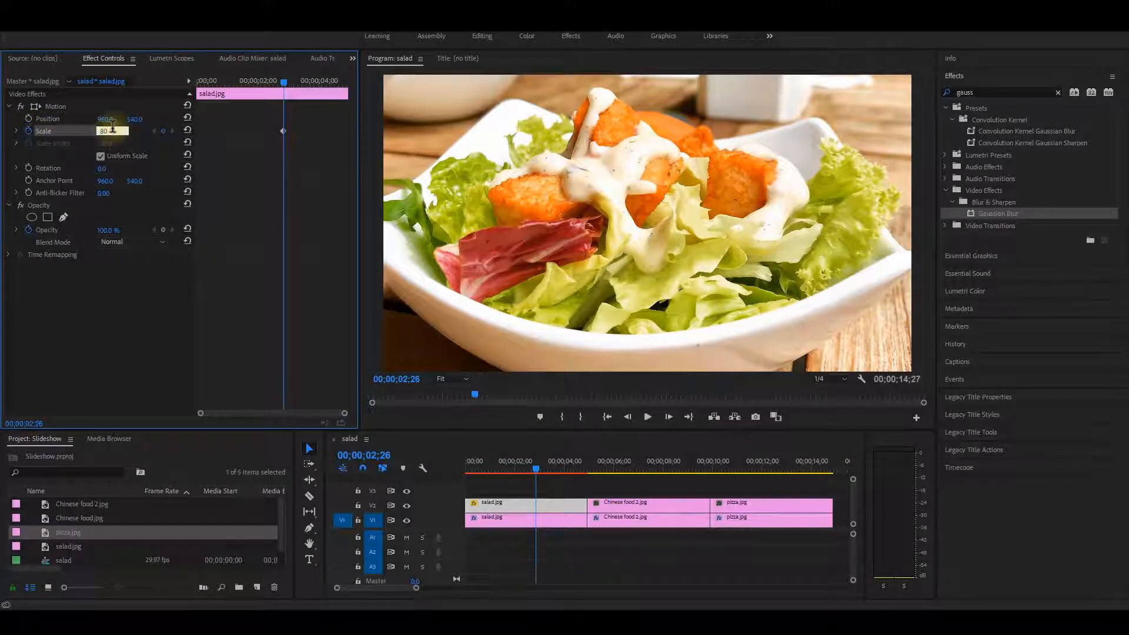
pyautogui.press('Return')
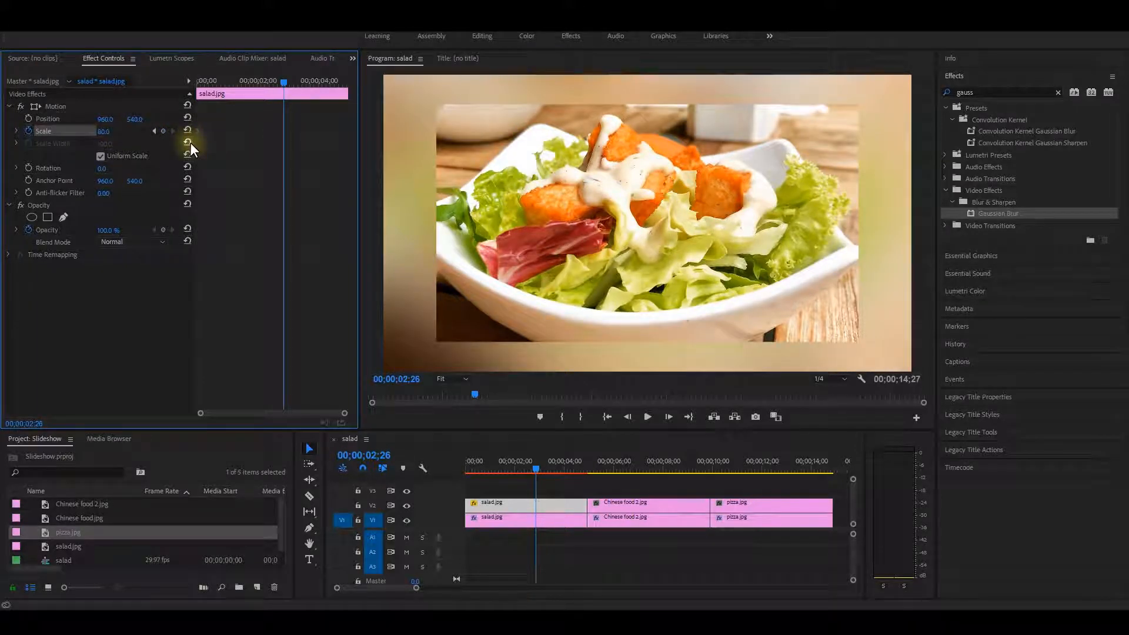
# Add a second scale keyframe of 85 to the V2 salad.jpg clip and move it to the clip's end
pyautogui.click(106, 130)
pyautogui.write('85')
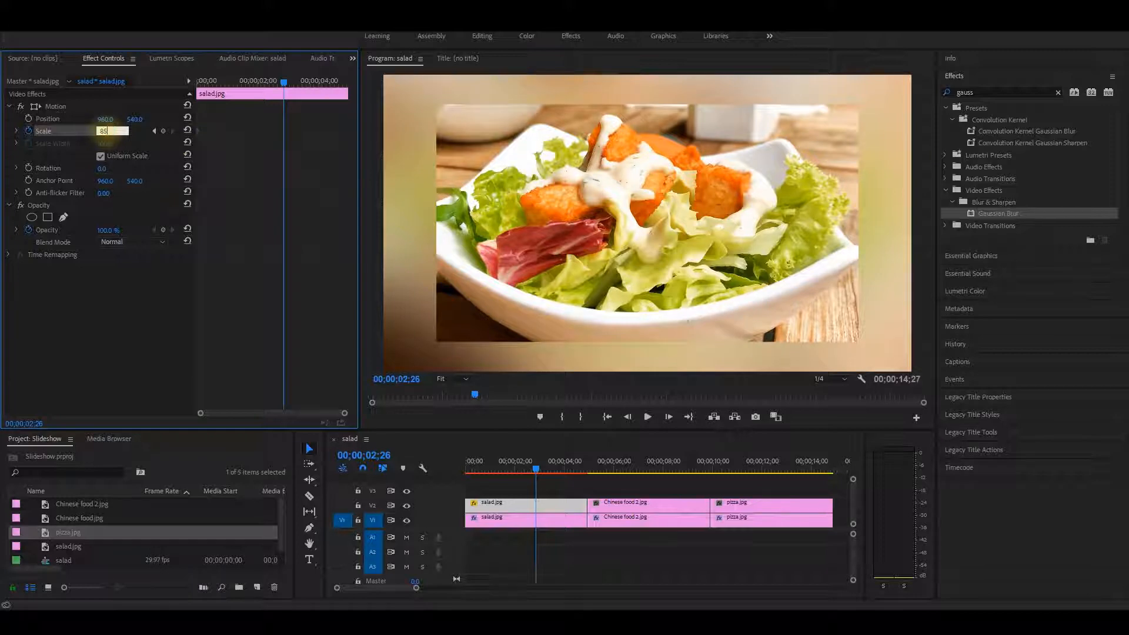
pyautogui.press('Return')
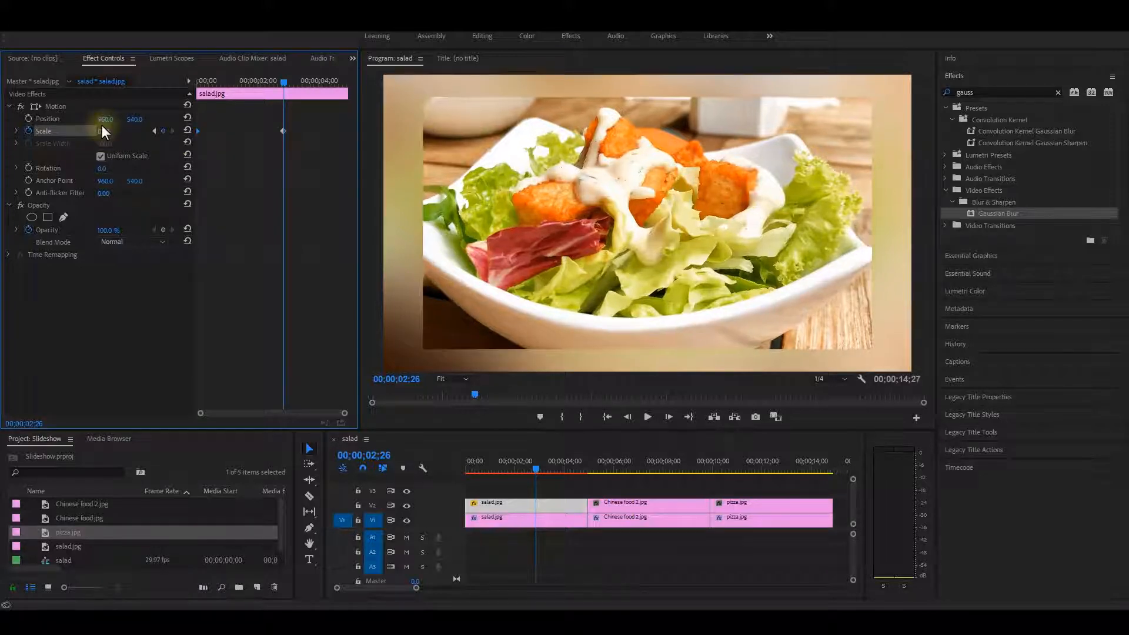
pyautogui.moveTo(283, 131); pyautogui.dragTo(369, 132)
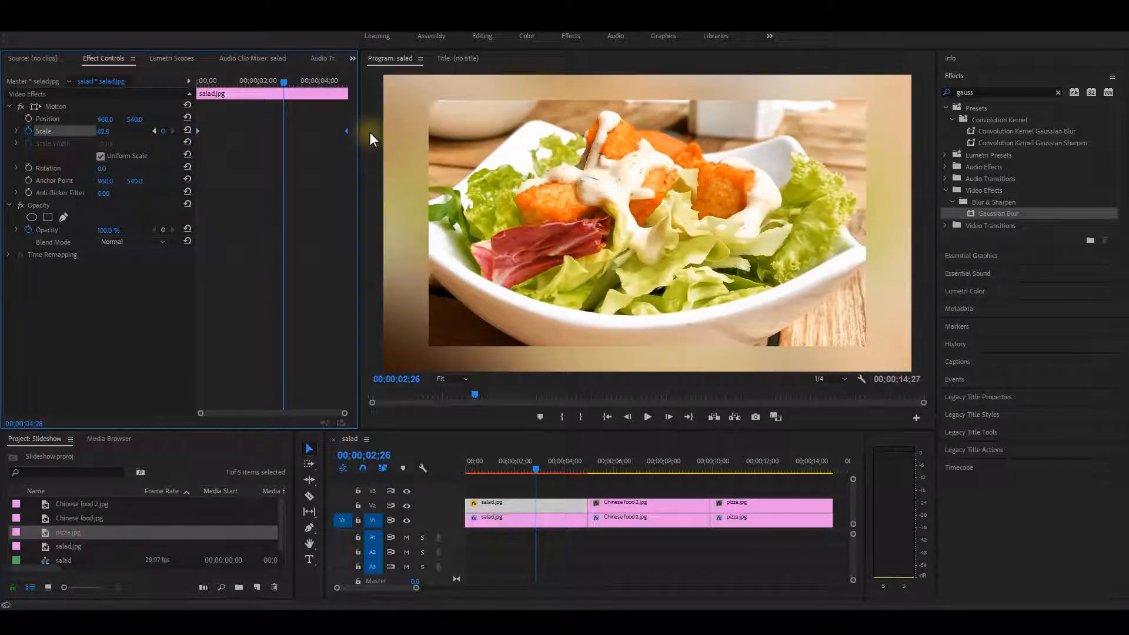
# Apply Ease Out to the first scale keyframe and Ease In to the last one
pyautogui.rightClick(199, 136)
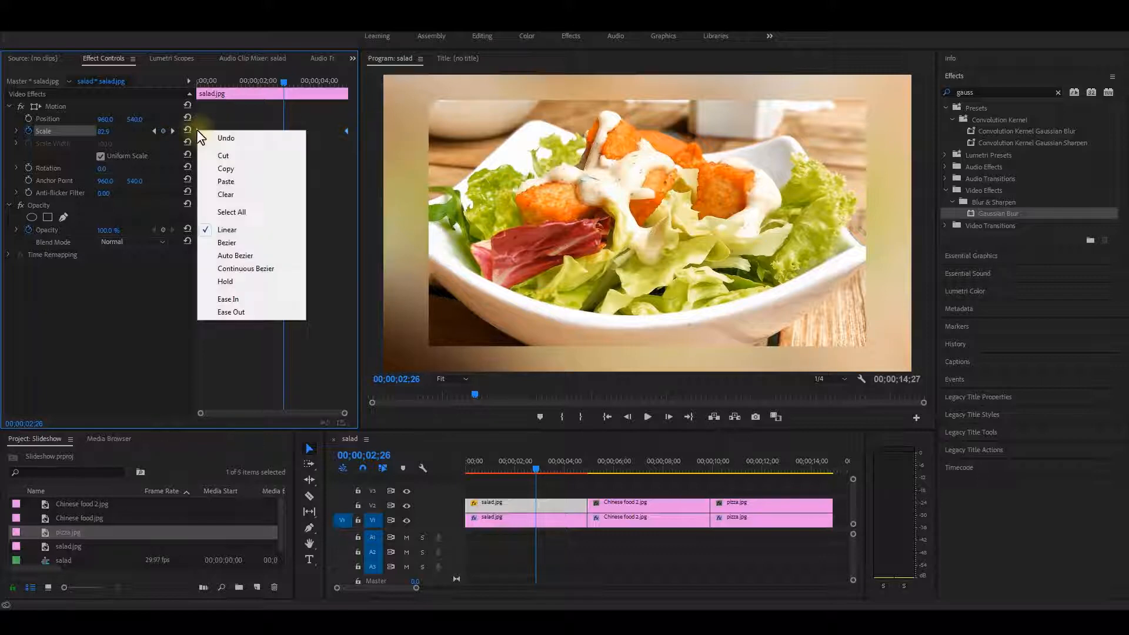
pyautogui.click(234, 311)
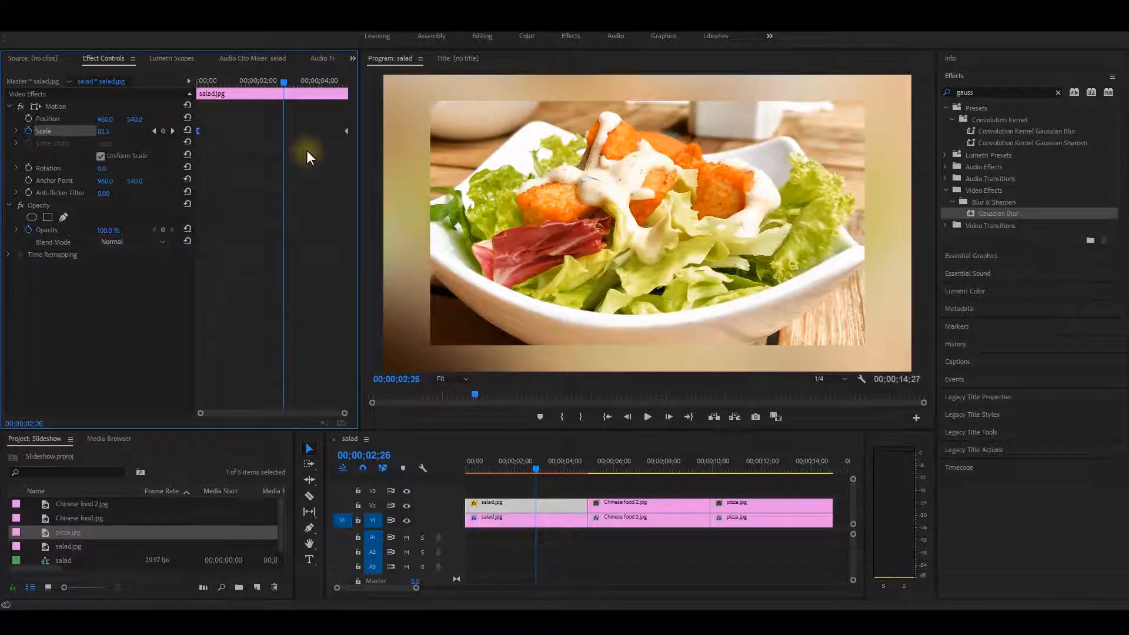
pyautogui.rightClick(347, 131)
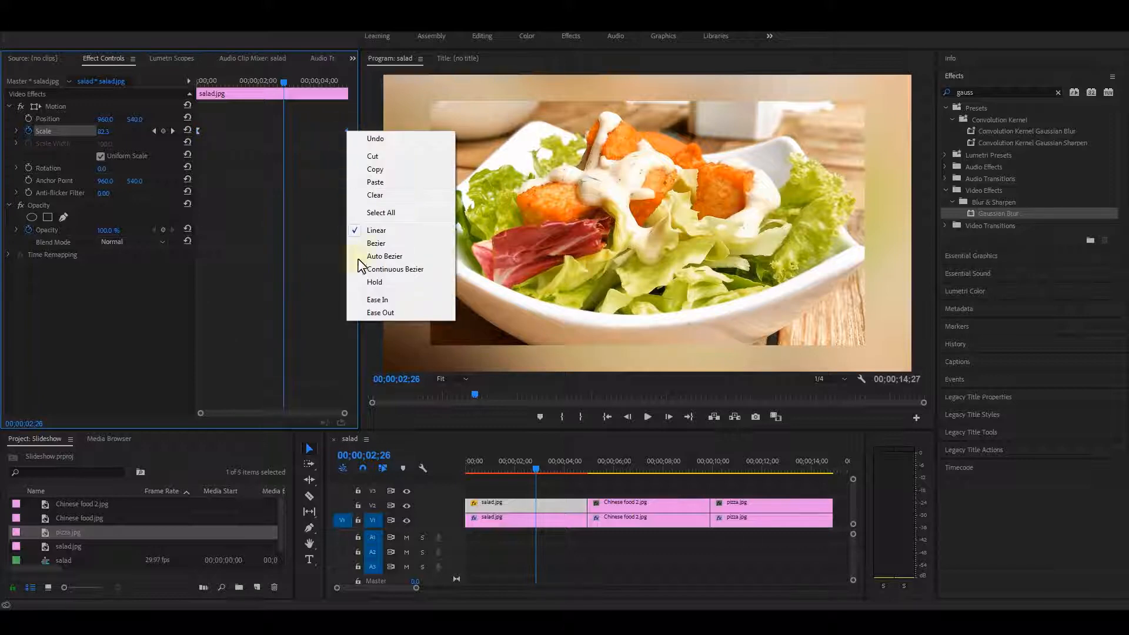
pyautogui.click(376, 299)
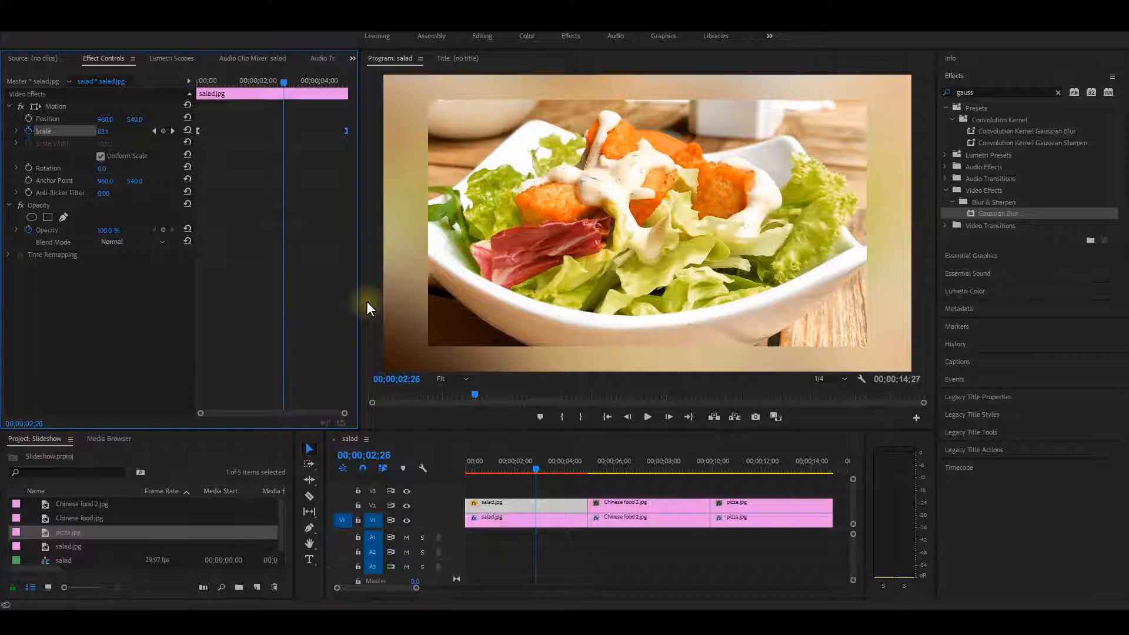
# Copy the salad.jpg clip's Motion settings to the Chinese food 2.jpg and pizza.jpg clips on V2
pyautogui.rightClick(54, 105)
pyautogui.click(94, 178)
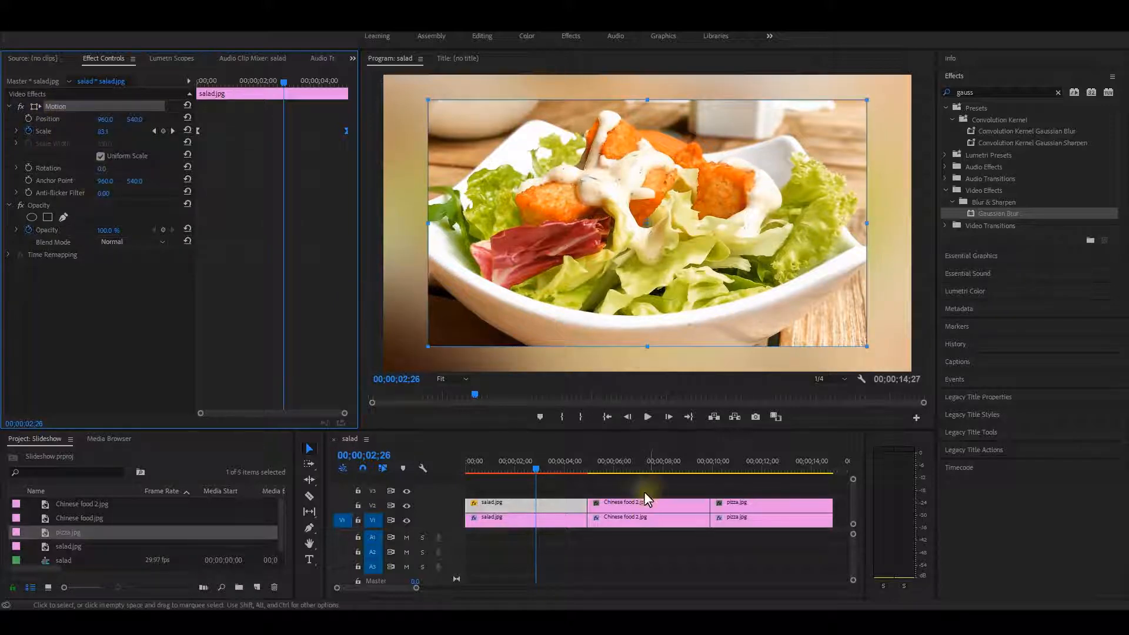
pyautogui.moveTo(645, 491); pyautogui.dragTo(727, 503)
pyautogui.hotkey('ctrl', 'v')
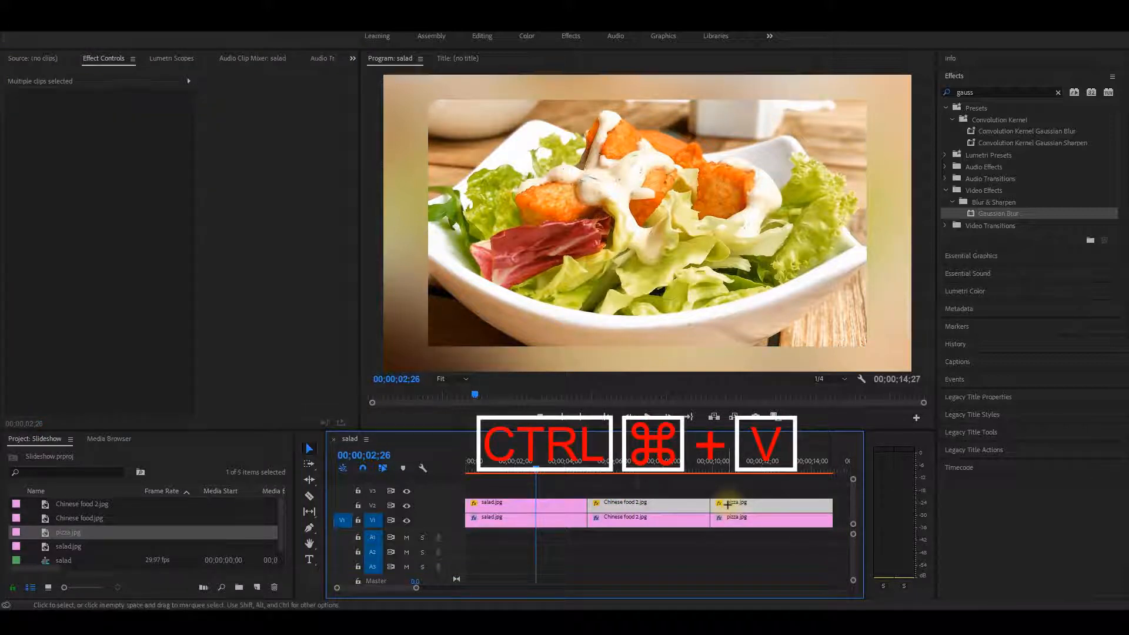
# Play and scrub through the slideshow to check the scale animation over the blurred backgrounds of all three images
pyautogui.click(647, 470)
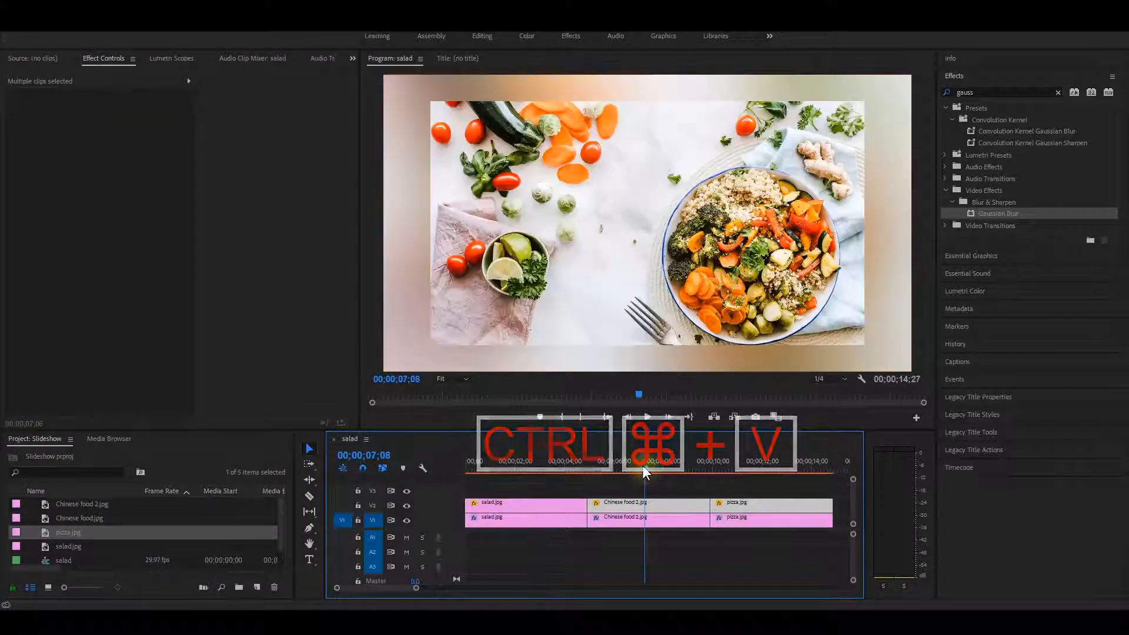
pyautogui.click(749, 469)
pyautogui.moveTo(484, 470); pyautogui.dragTo(467, 470)
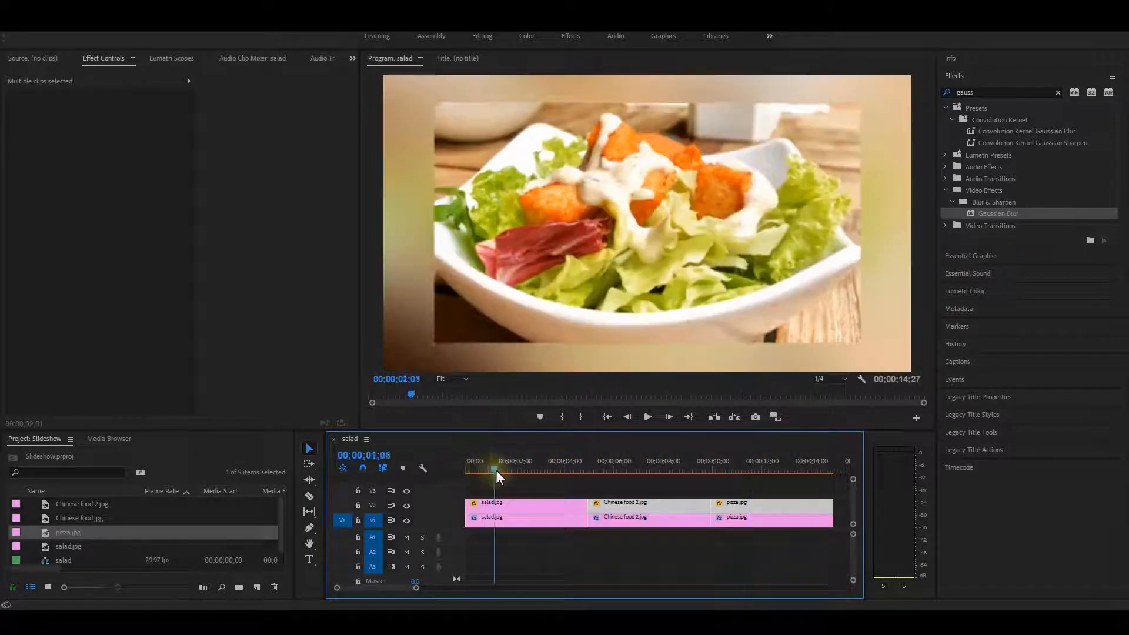
pyautogui.press('space')
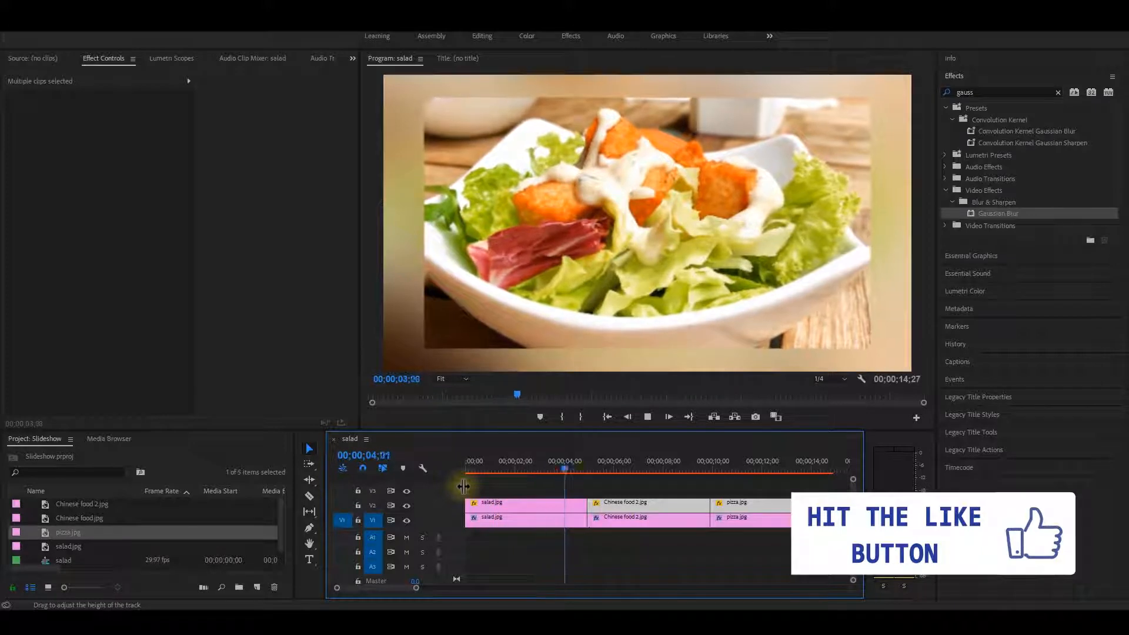
pyautogui.click(596, 468)
pyautogui.press('space')
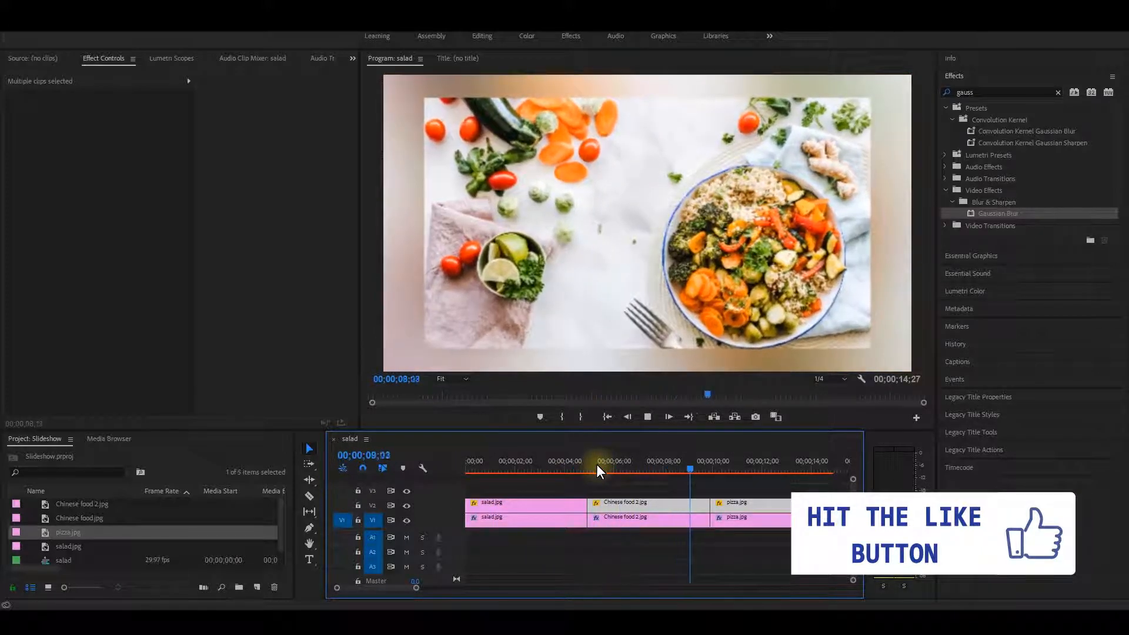
pyautogui.click(776, 469)
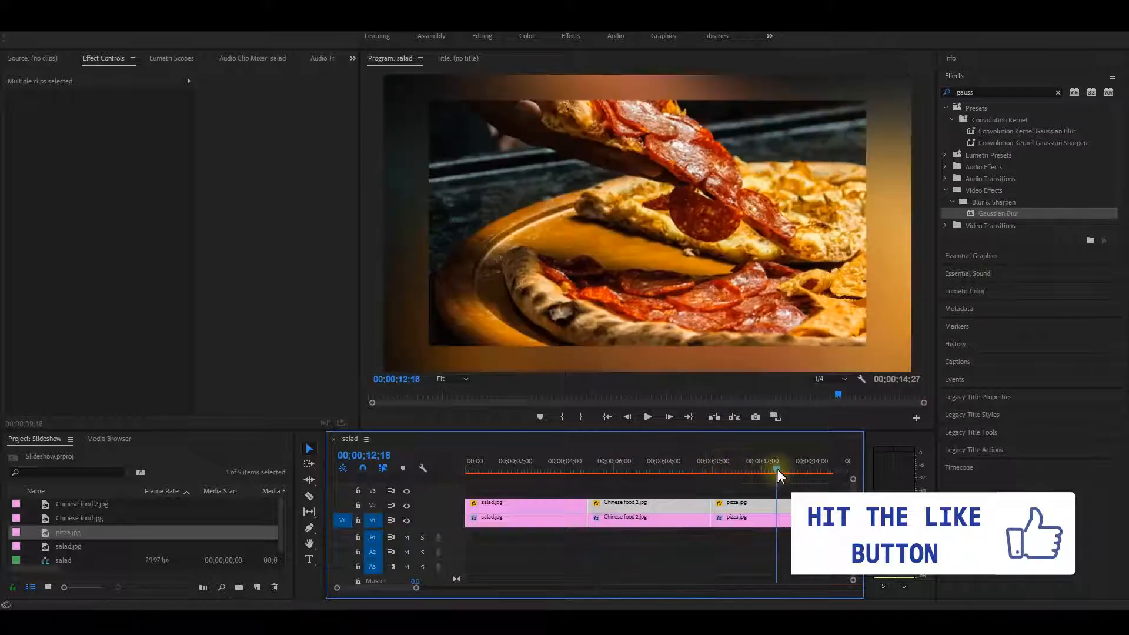
# Find the Radial Shadow effect and apply it to the salad.jpg clip on V2
pyautogui.click(499, 469)
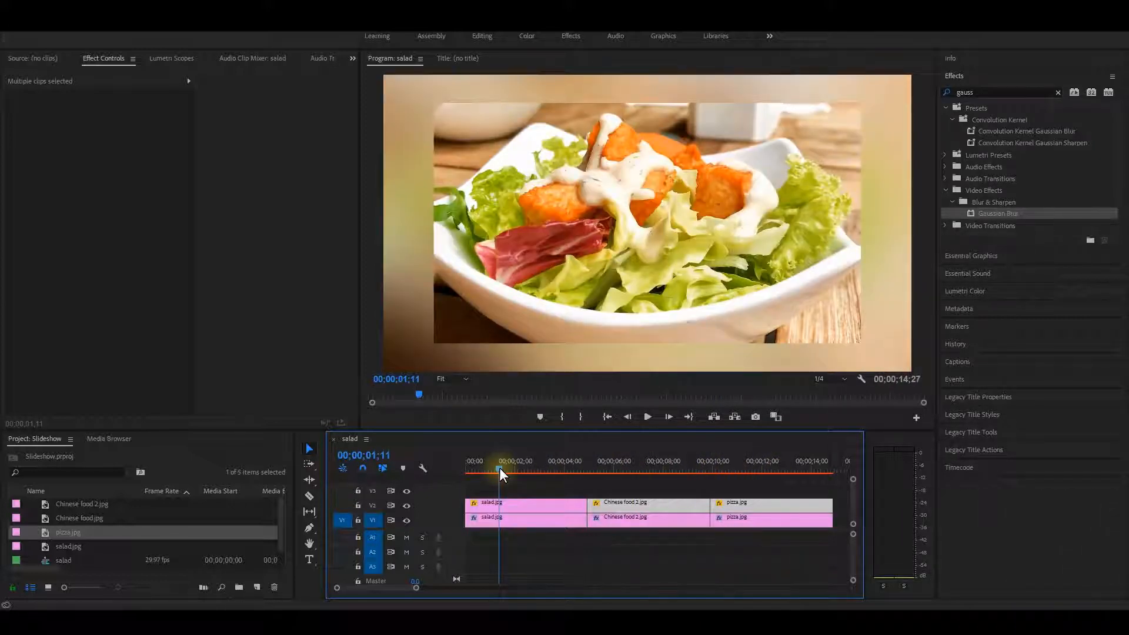
pyautogui.click(1058, 92)
pyautogui.write('radial')
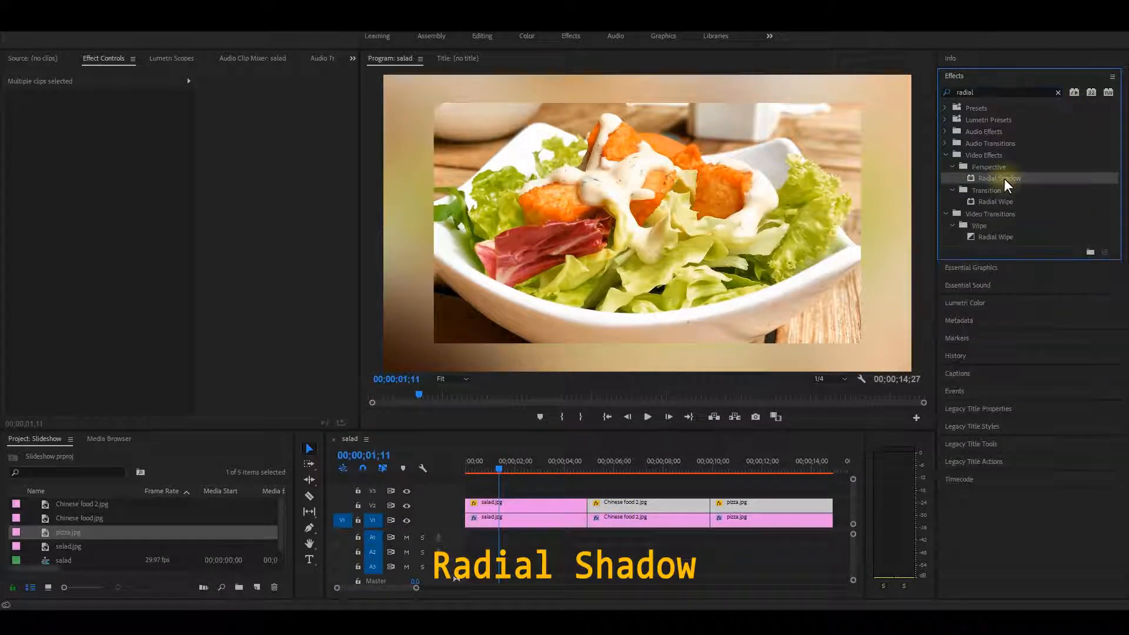
pyautogui.moveTo(999, 178); pyautogui.dragTo(547, 500)
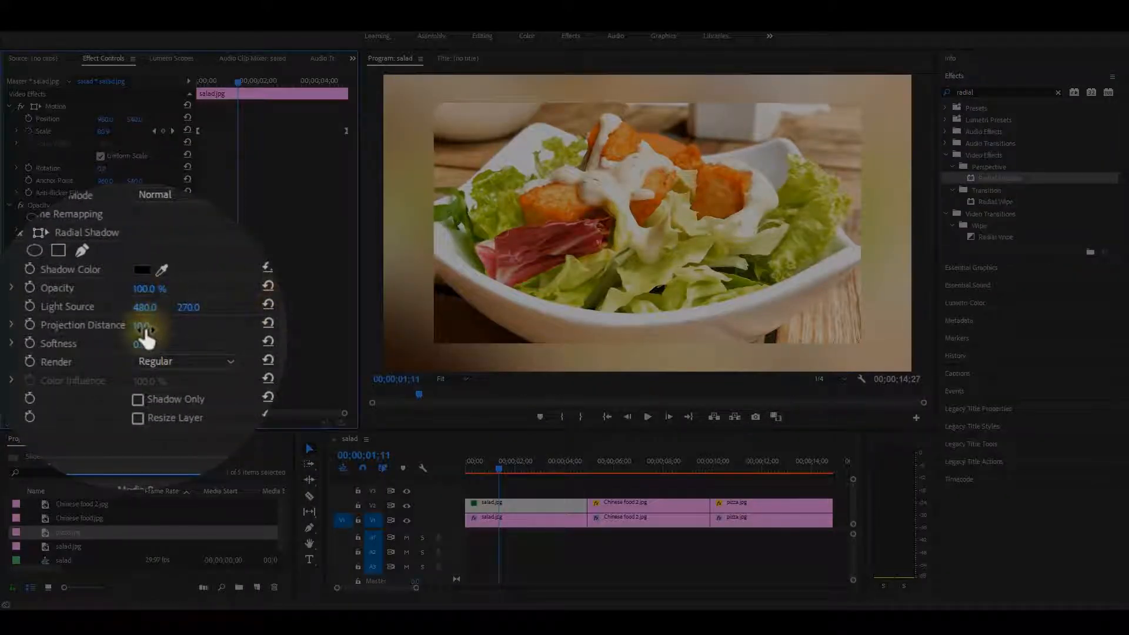
# Set the Radial Shadow's Projection Distance to 3 and enable Resize Layer
pyautogui.click(144, 326)
pyautogui.write('3')
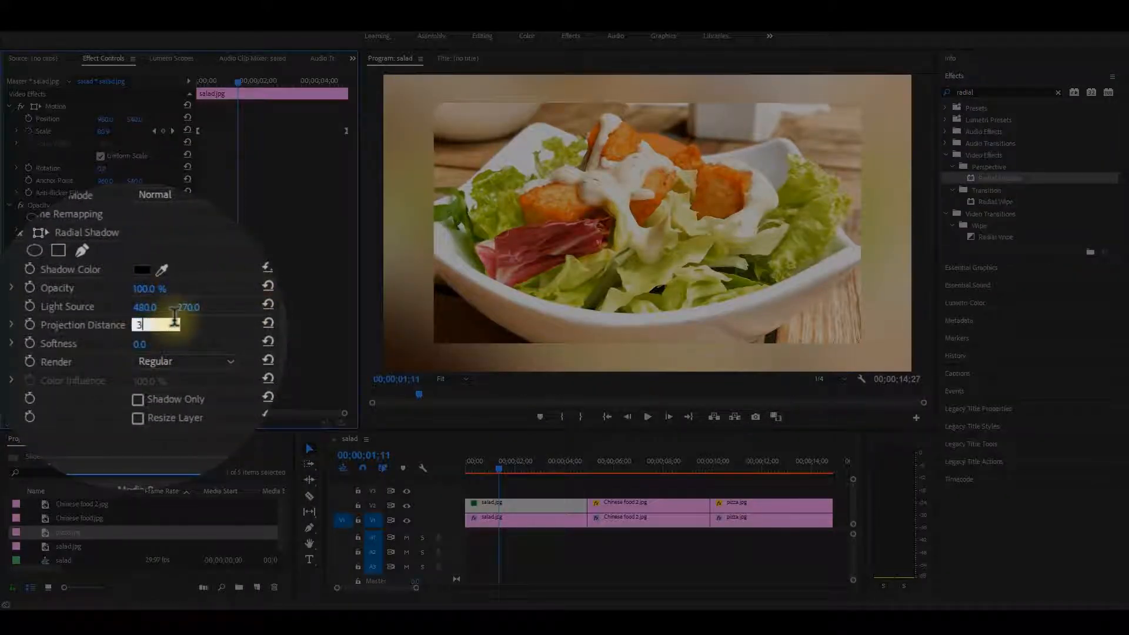
pyautogui.press('Return')
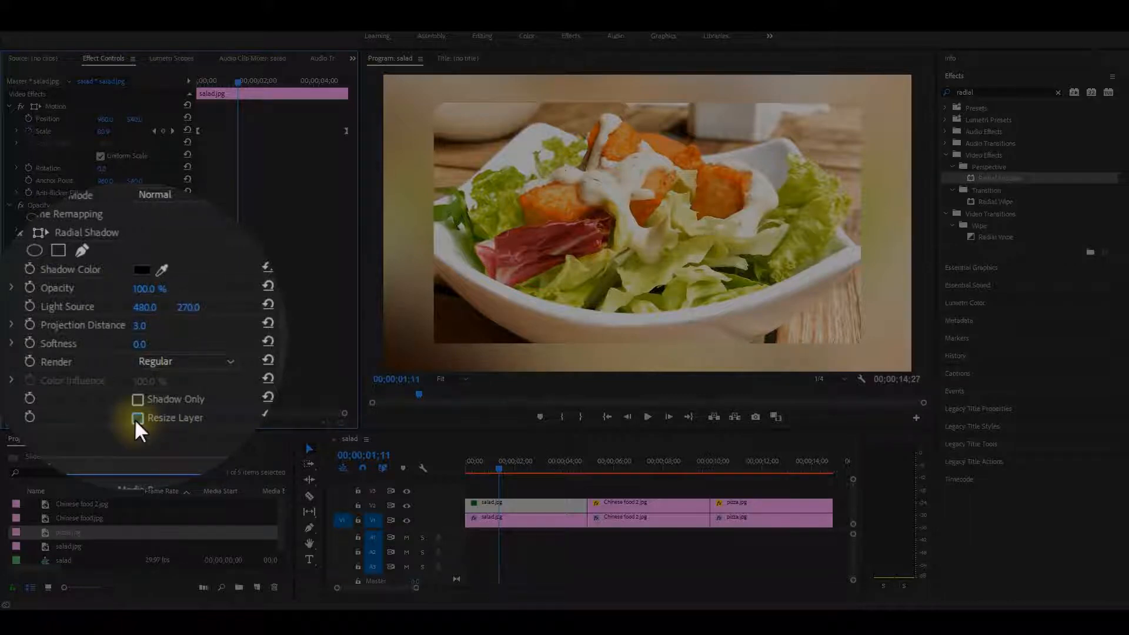
pyautogui.click(136, 419)
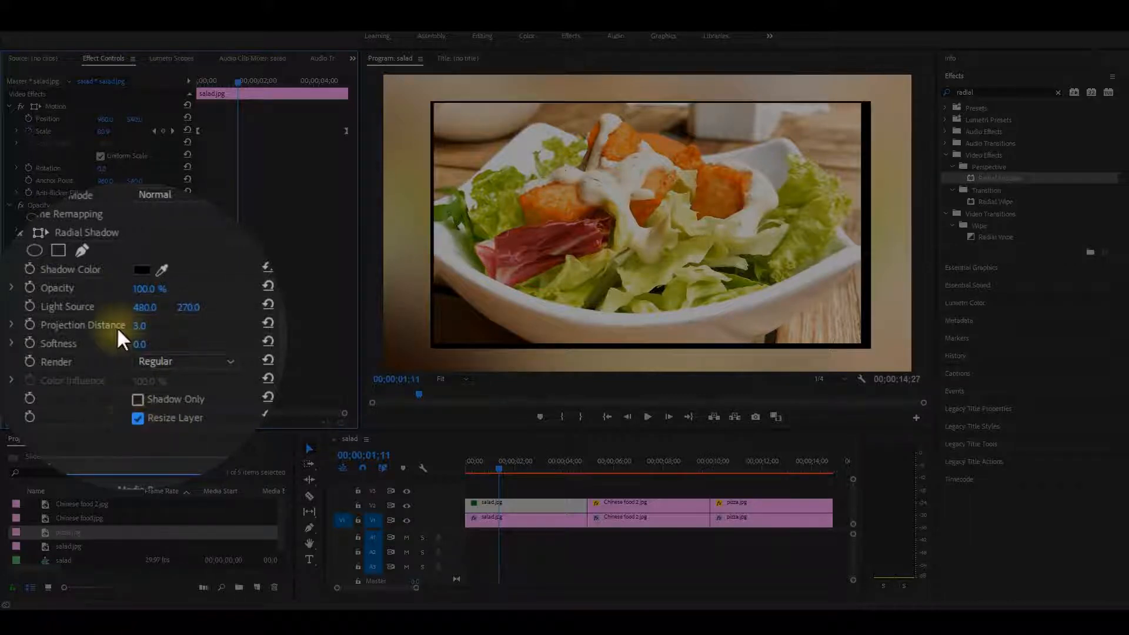
# Try a larger Projection Distance for the Radial Shadow and set it back to 3
pyautogui.moveTo(140, 335)
pyautogui.mouseDown()
pyautogui.moveTo(156, 332)
pyautogui.moveTo(145, 328)
pyautogui.mouseUp()
pyautogui.click(148, 325)
pyautogui.write('3')
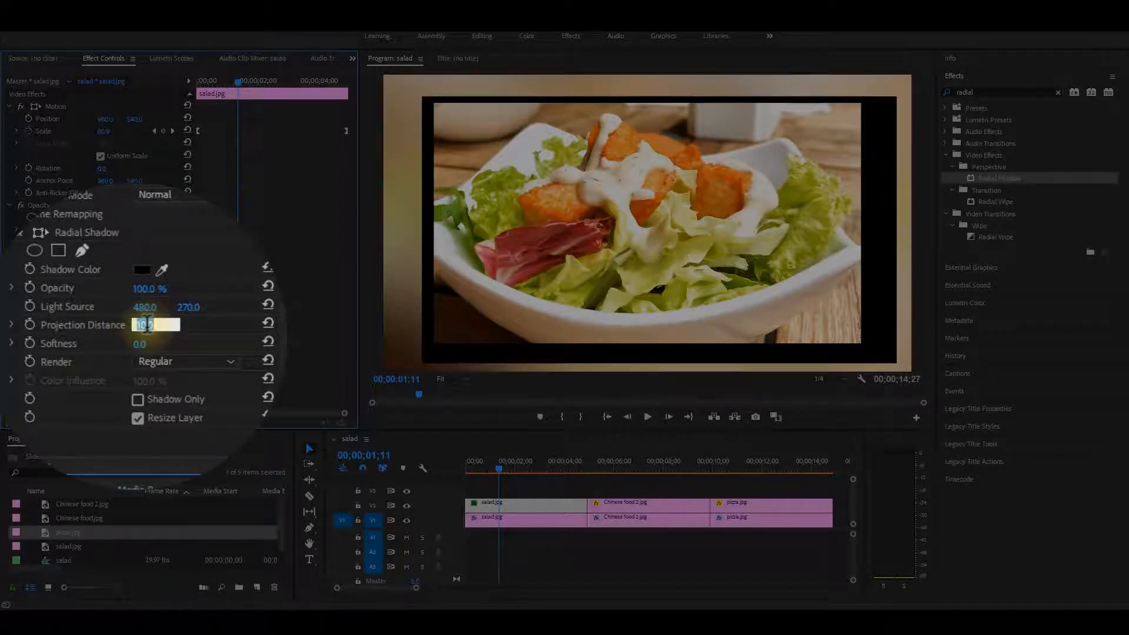
pyautogui.press('Return')
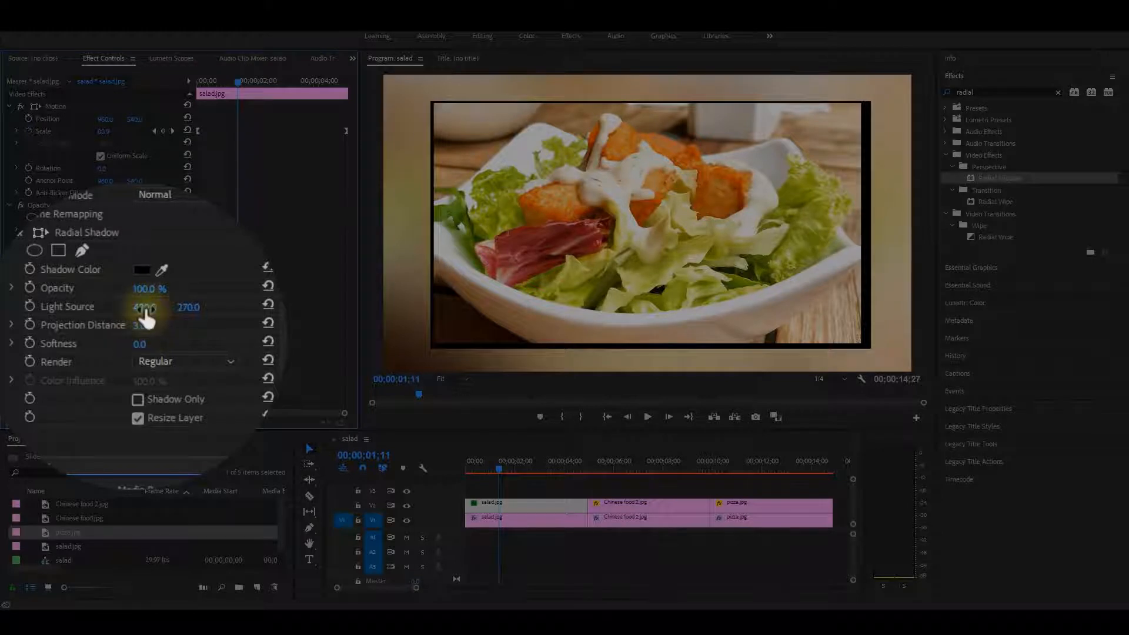
# Set the Radial Shadow's Light Source to 945, 550 and its Shadow Color to white (FFFFFF)
pyautogui.moveTo(145, 318); pyautogui.dragTo(405, 363)
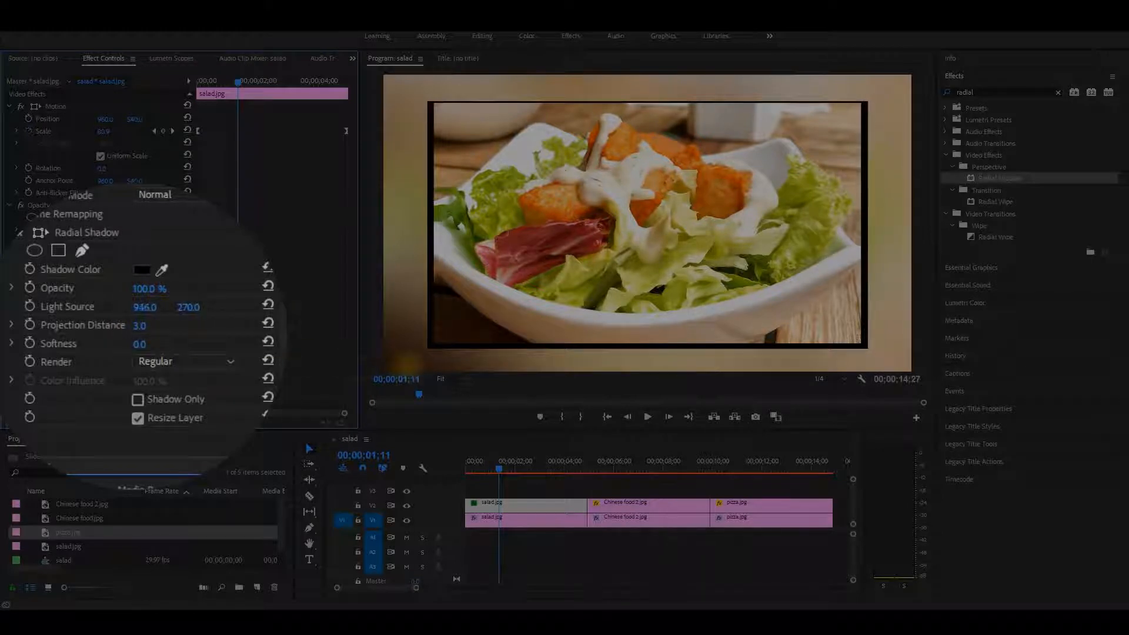
pyautogui.moveTo(187, 309)
pyautogui.mouseDown()
pyautogui.moveTo(315, 341)
pyautogui.moveTo(167, 311)
pyautogui.mouseUp()
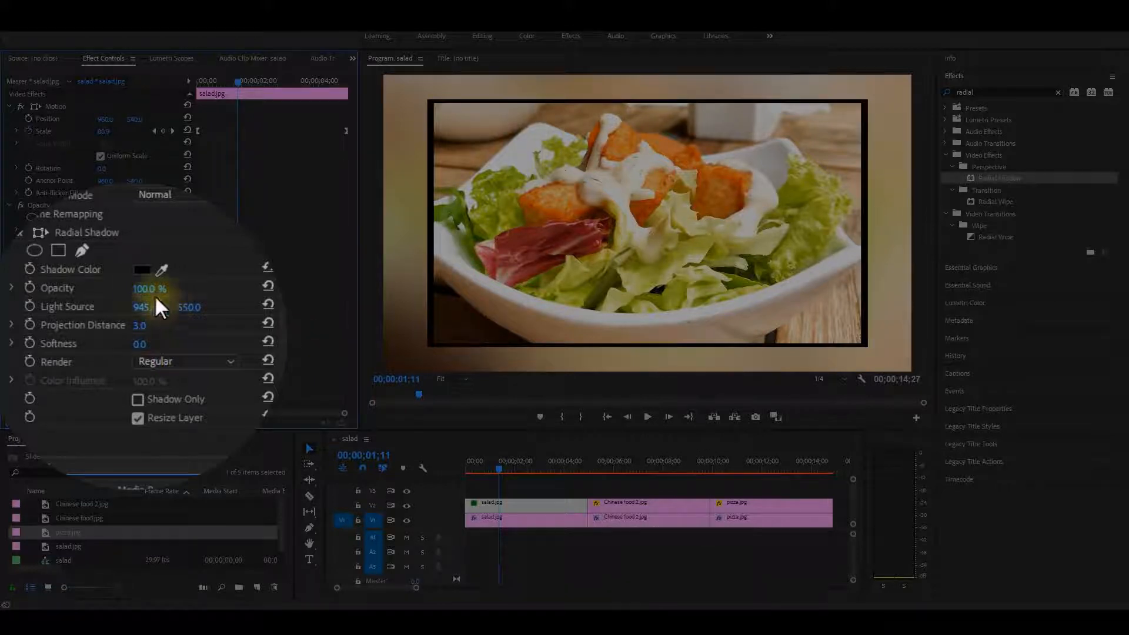
pyautogui.click(141, 270)
pyautogui.click(434, 254)
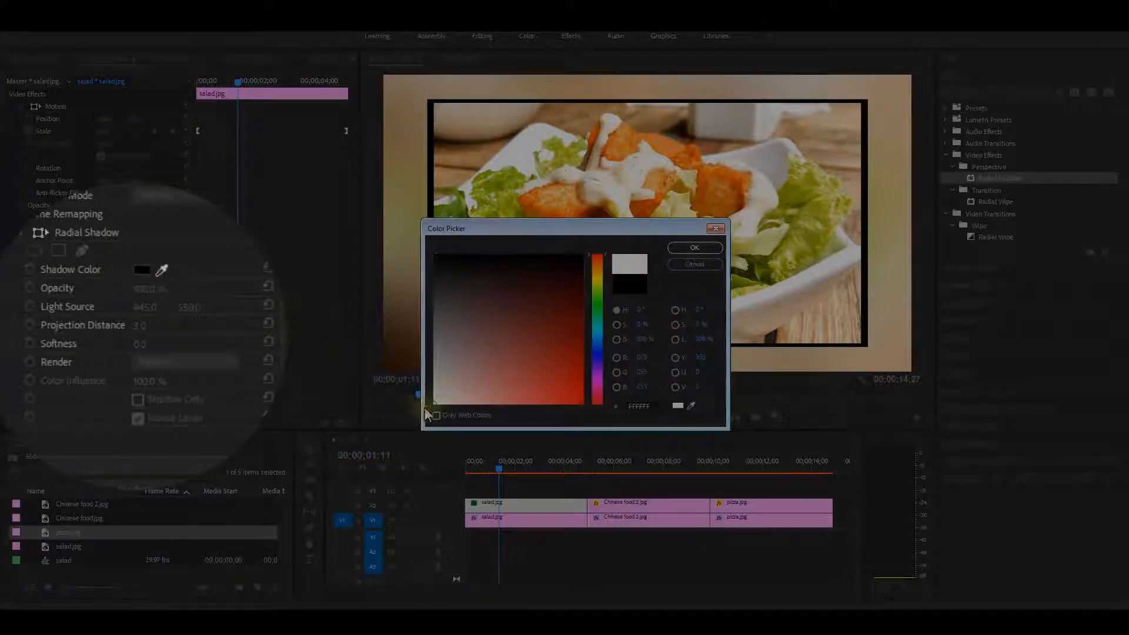
pyautogui.click(695, 248)
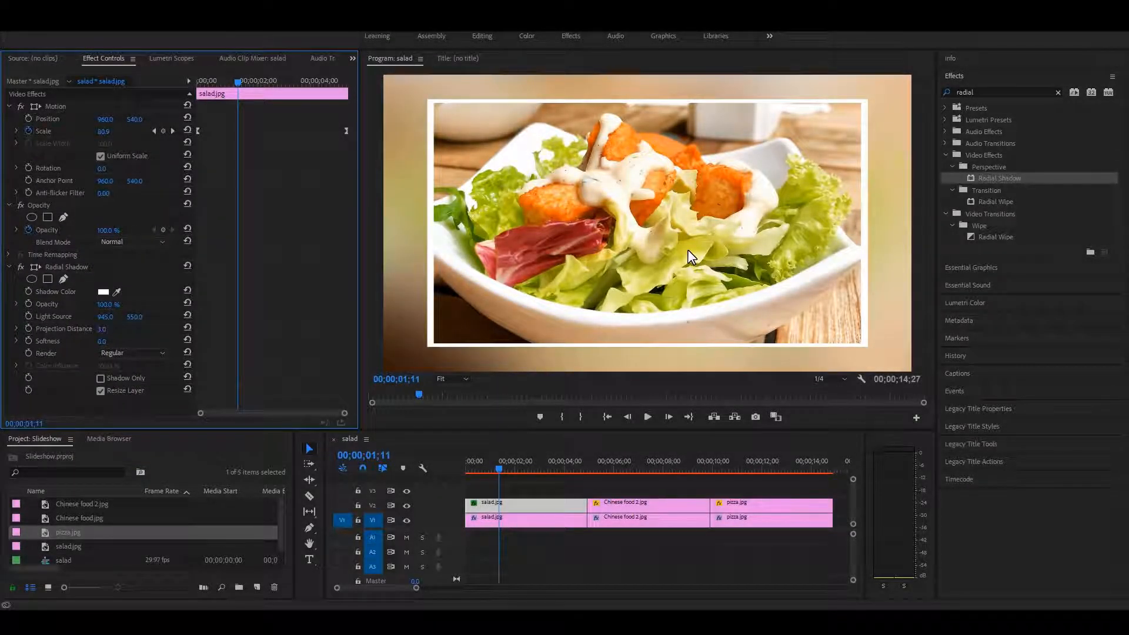
# Apply the Drop Shadow effect to the V2 salad.jpg clip with a Distance of 18 and a Softness of 123
pyautogui.click(1057, 92)
pyautogui.click(1032, 89)
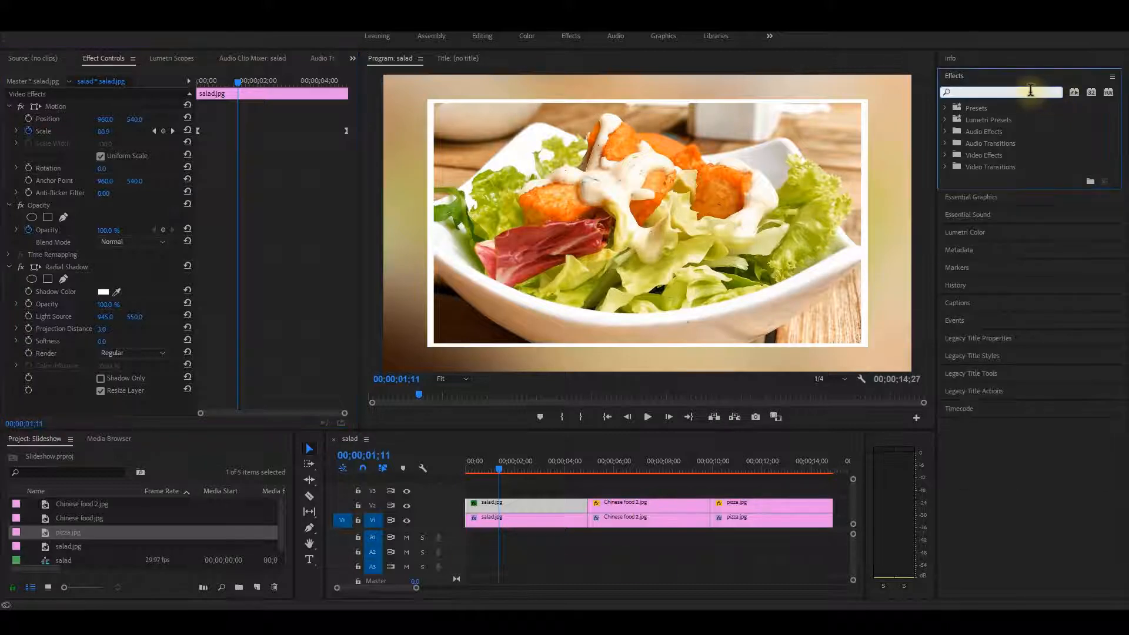
pyautogui.write('drop')
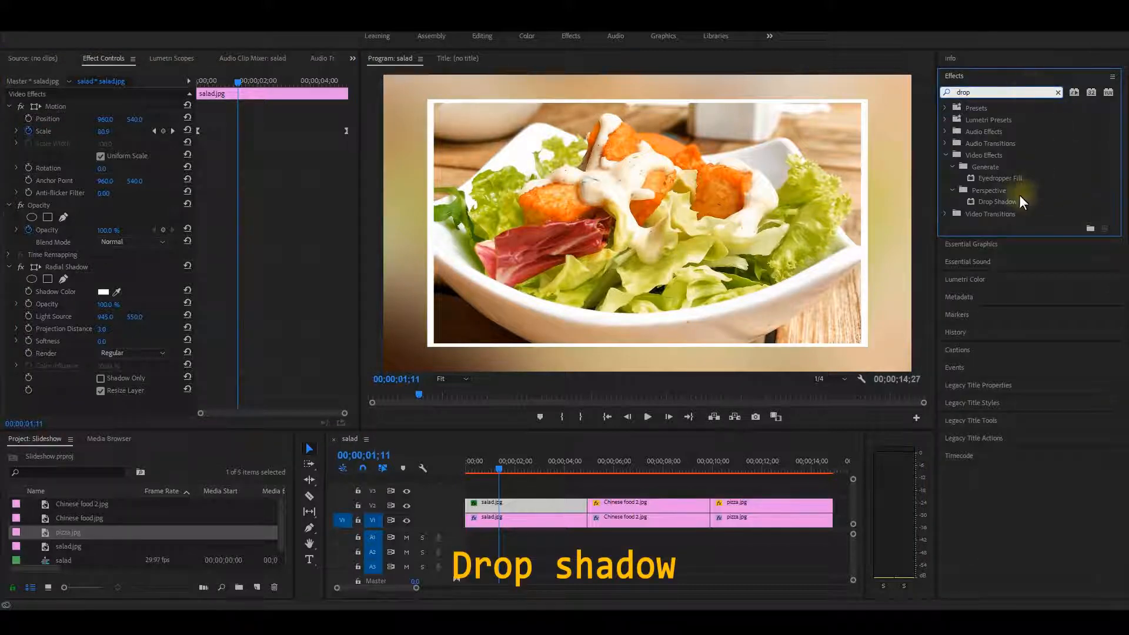
pyautogui.moveTo(997, 202); pyautogui.dragTo(553, 506)
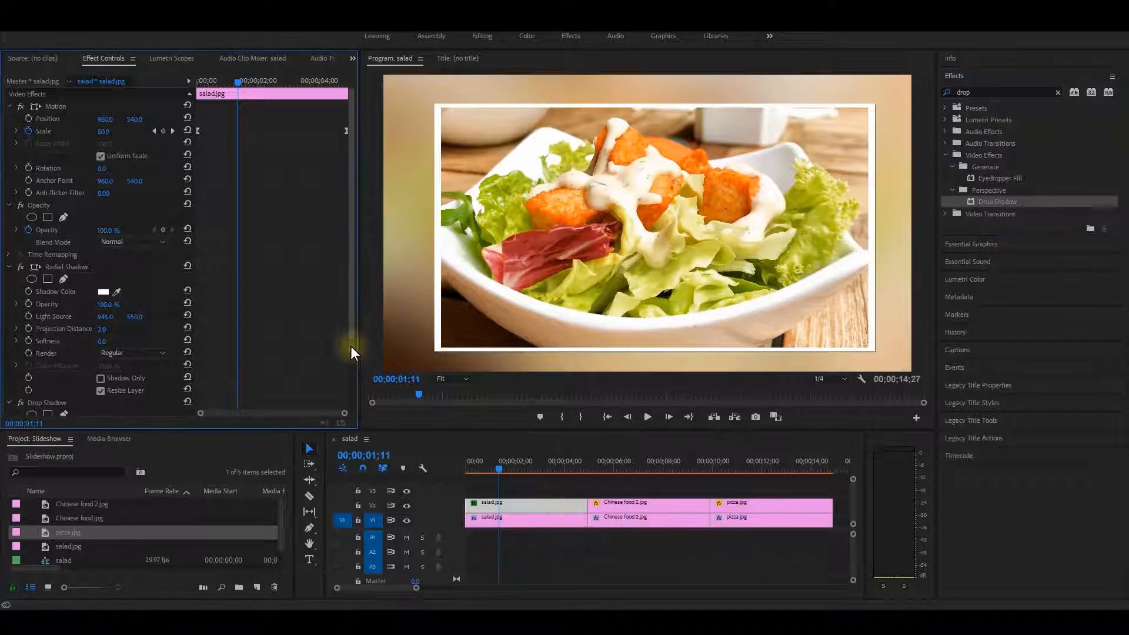
pyautogui.moveTo(350, 345); pyautogui.dragTo(344, 414)
pyautogui.moveTo(126, 381); pyautogui.dragTo(200, 406)
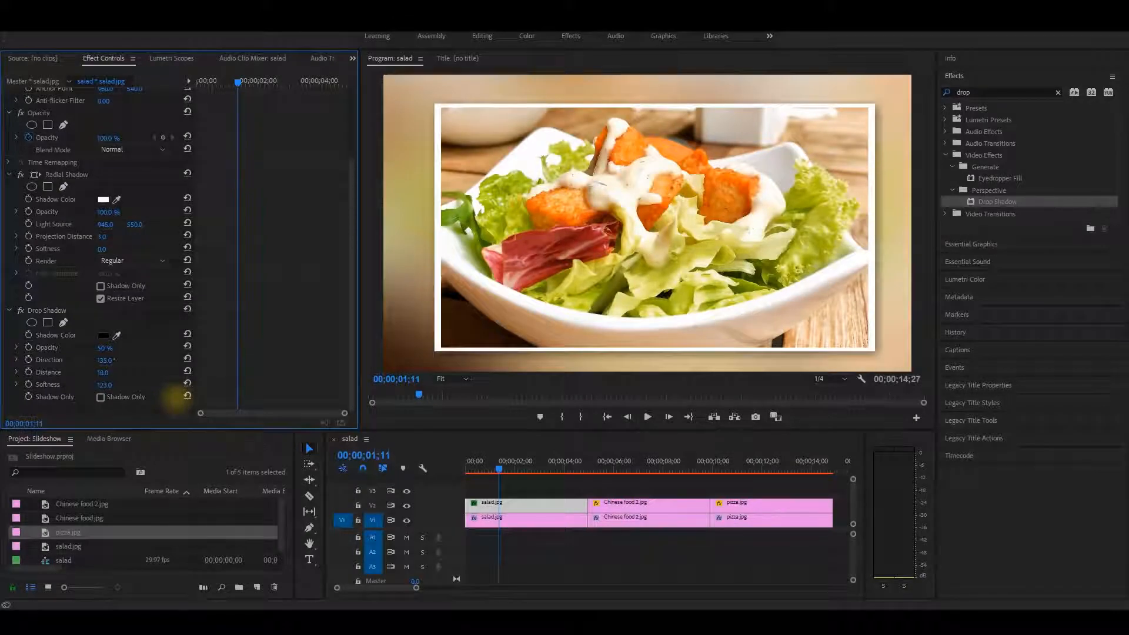
# Copy the salad.jpg clip's Radial Shadow and Drop Shadow effects to the Chinese food 2.jpg and pizza.jpg clips on V2
pyautogui.click(67, 175)
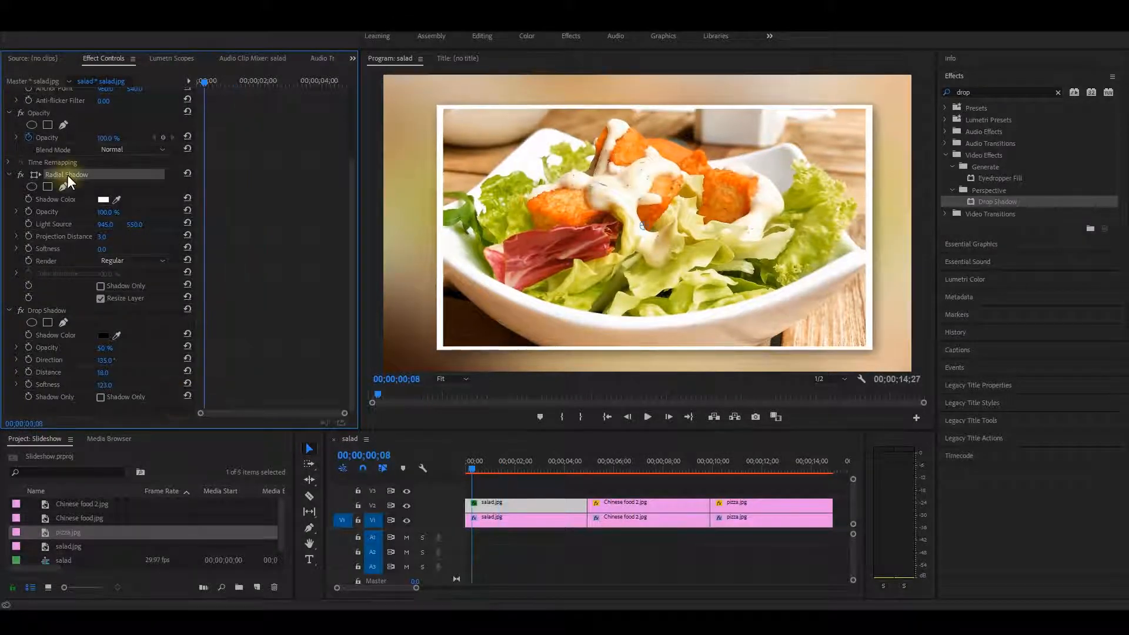
pyautogui.click(51, 311)
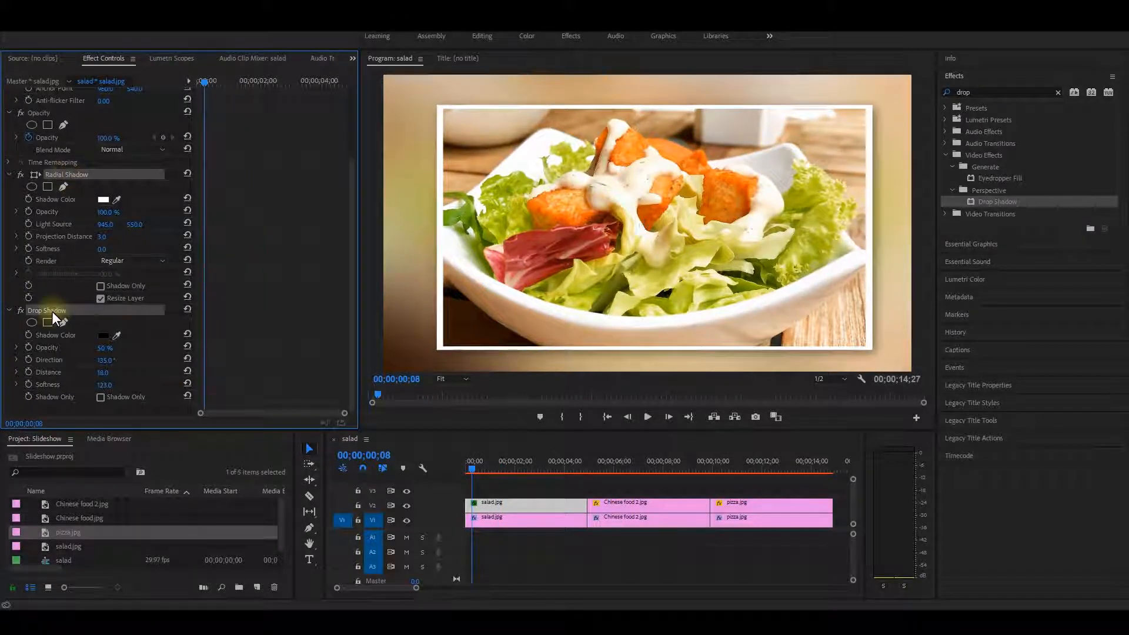
pyautogui.rightClick(79, 174)
pyautogui.click(116, 246)
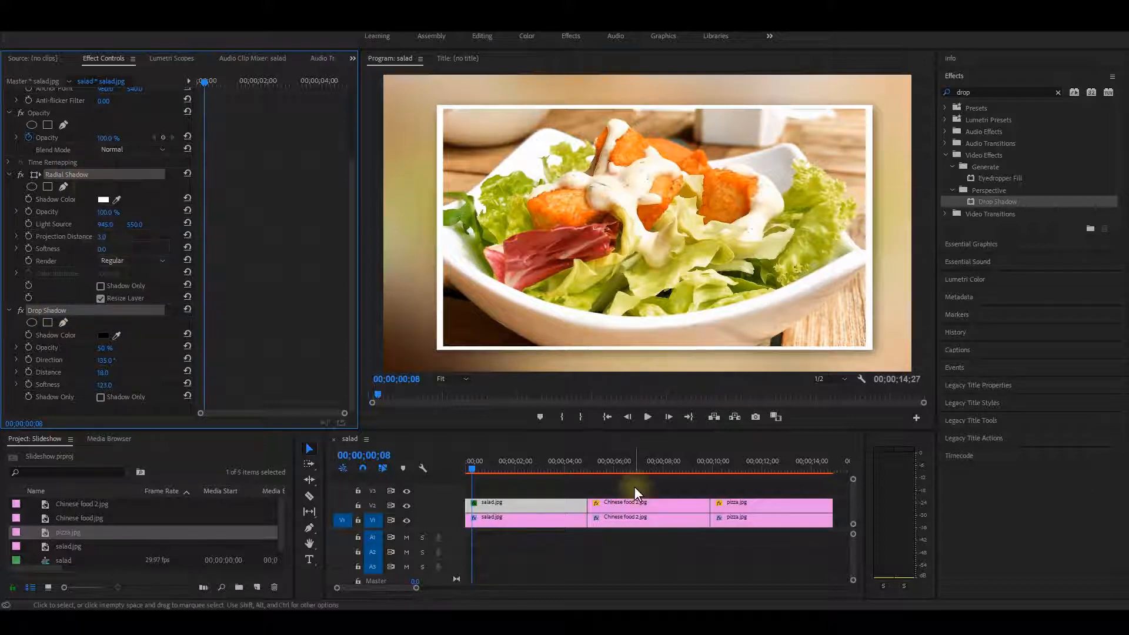
pyautogui.click(637, 504)
pyautogui.keyDown('shift'); pyautogui.click(729, 505); pyautogui.keyUp('shift')
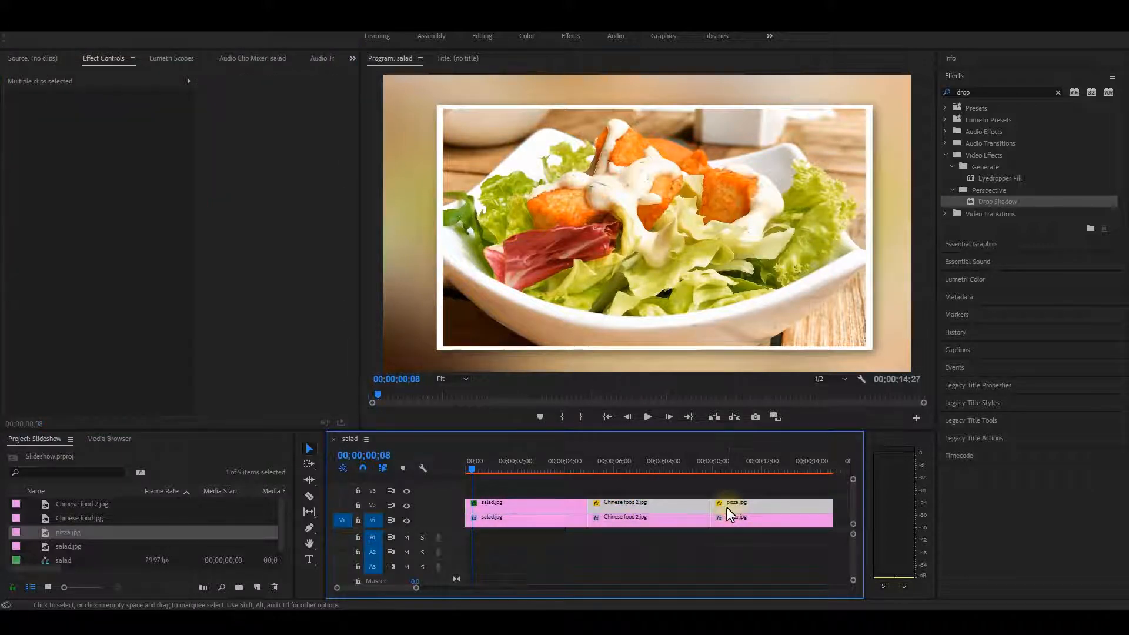
pyautogui.hotkey('ctrl', 'v')
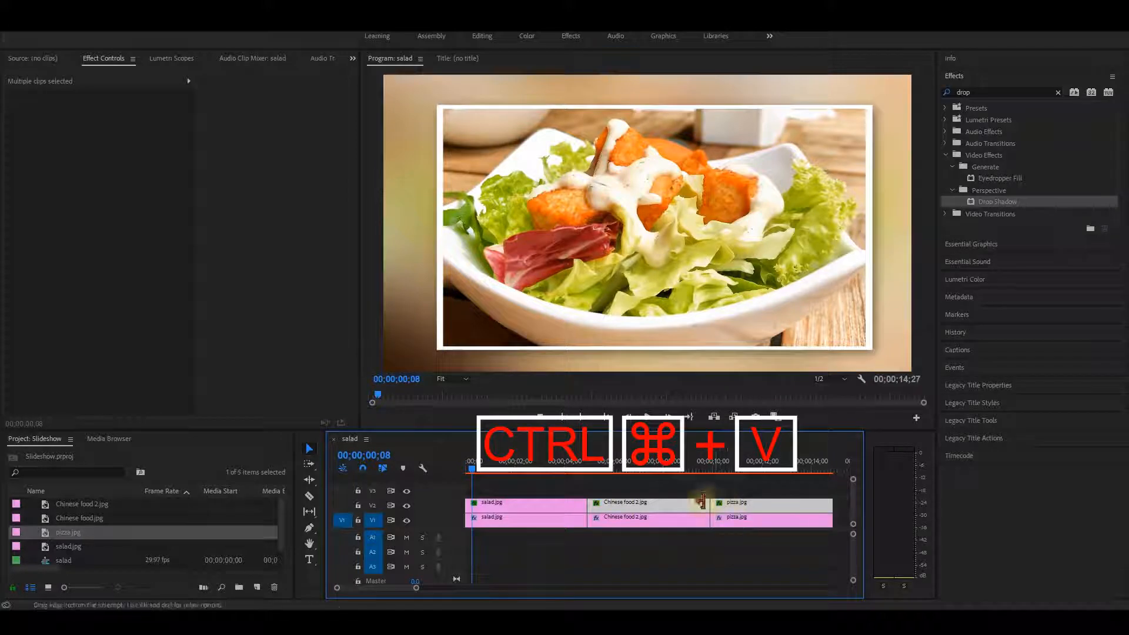
# Scrub and play through the slideshow to check the frame and drop shadow on all three images
pyautogui.click(631, 470)
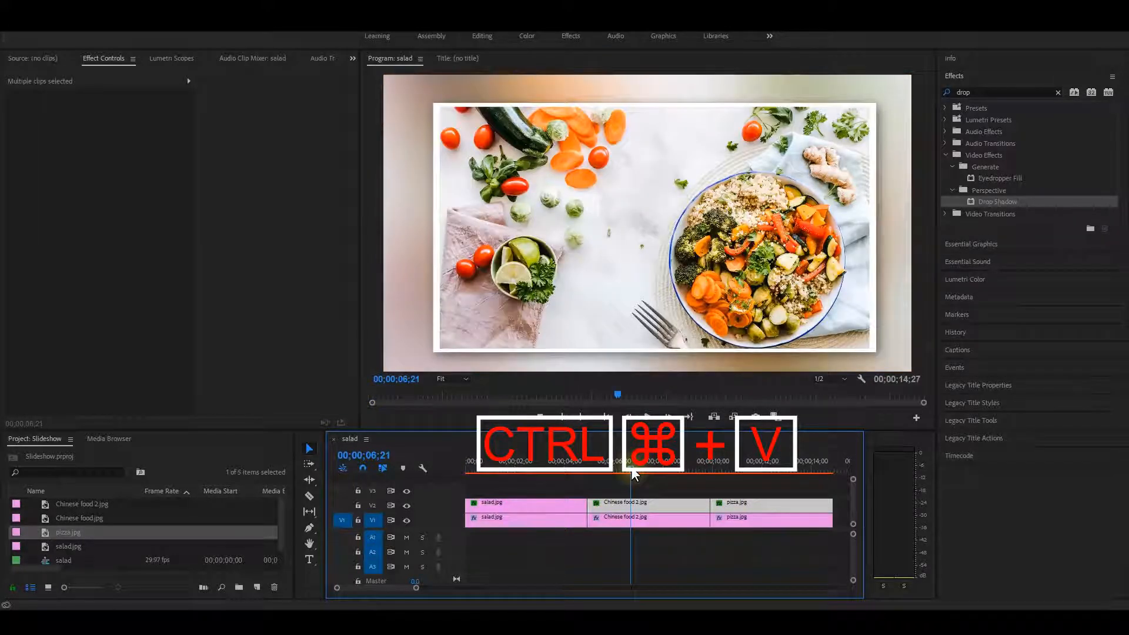
pyautogui.click(758, 470)
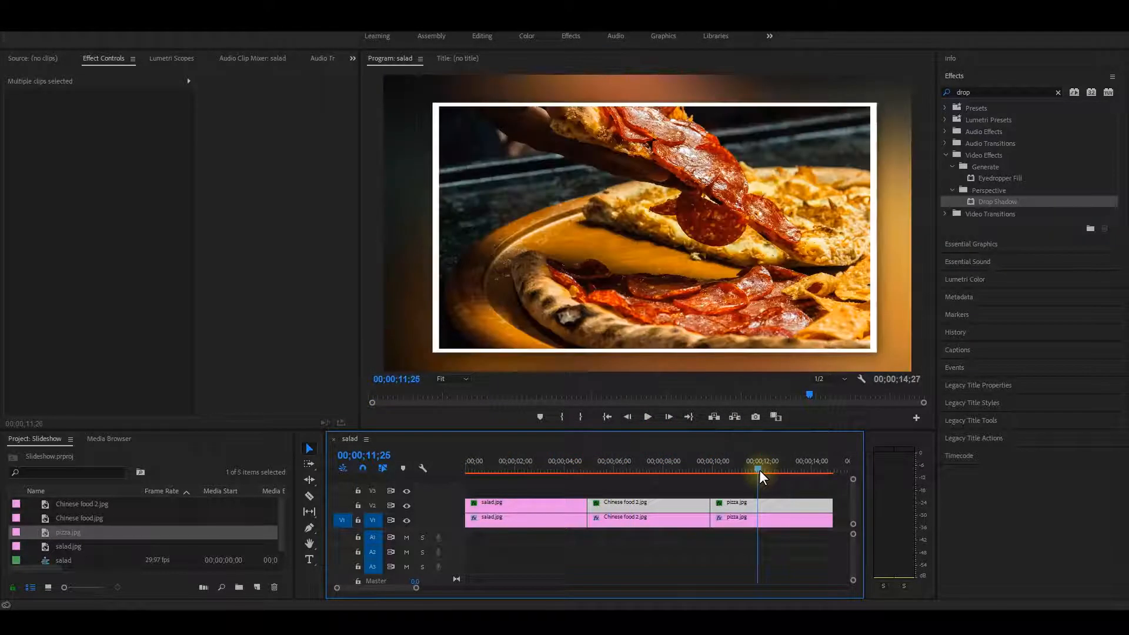
pyautogui.moveTo(485, 468); pyautogui.dragTo(457, 470)
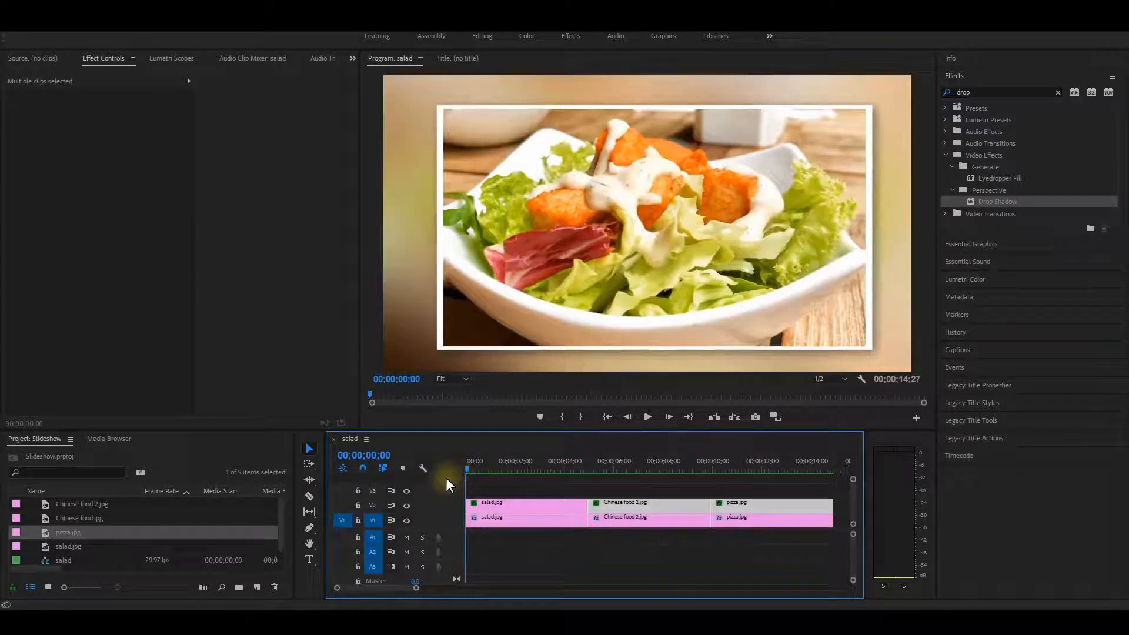
pyautogui.press('space')
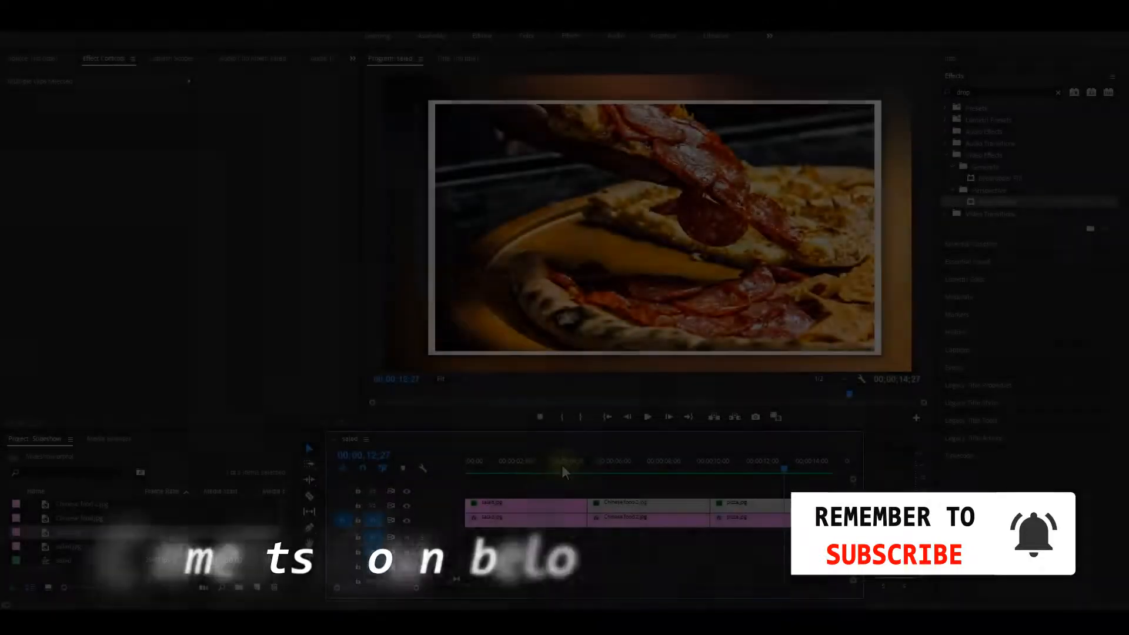
pyautogui.click(558, 466)
pyautogui.click(543, 466)
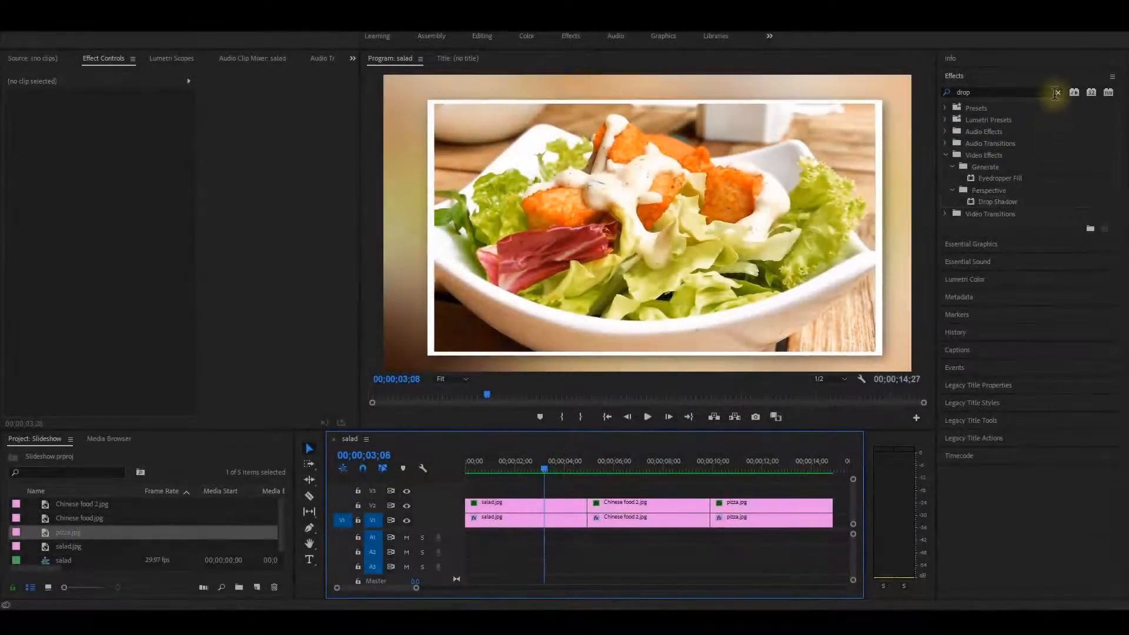
# Add the Band Slide transition between salad.jpg and Chinese food 2.jpg on both V1 and V2, and preview it
pyautogui.click(1057, 92)
pyautogui.click(944, 166)
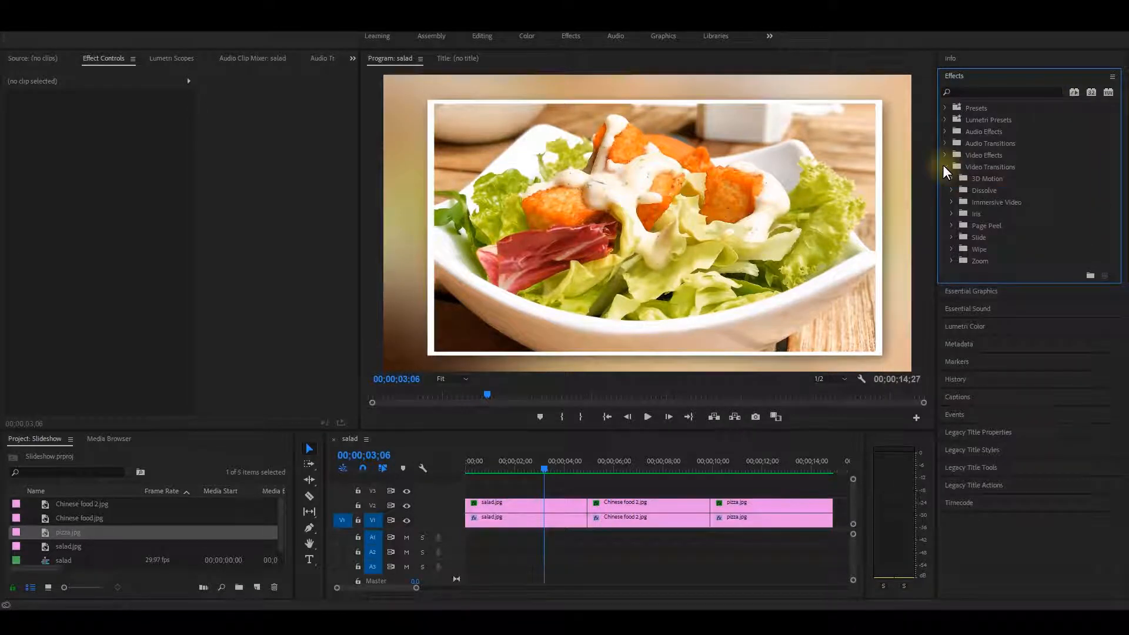
pyautogui.click(951, 237)
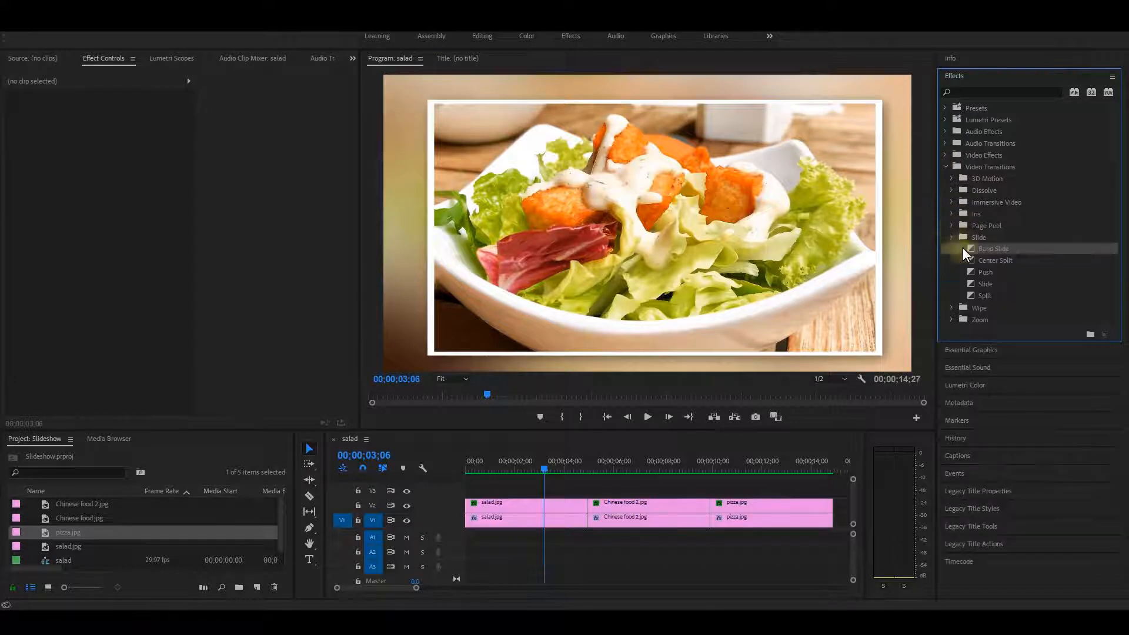
pyautogui.moveTo(985, 248); pyautogui.dragTo(590, 520)
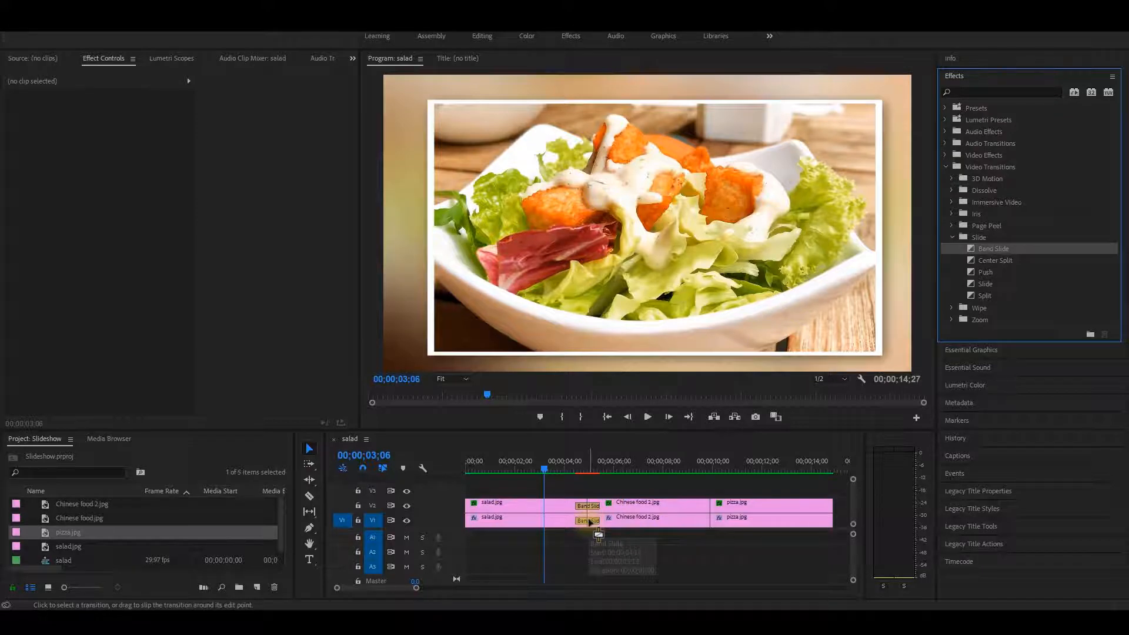
pyautogui.moveTo(571, 469); pyautogui.dragTo(603, 502)
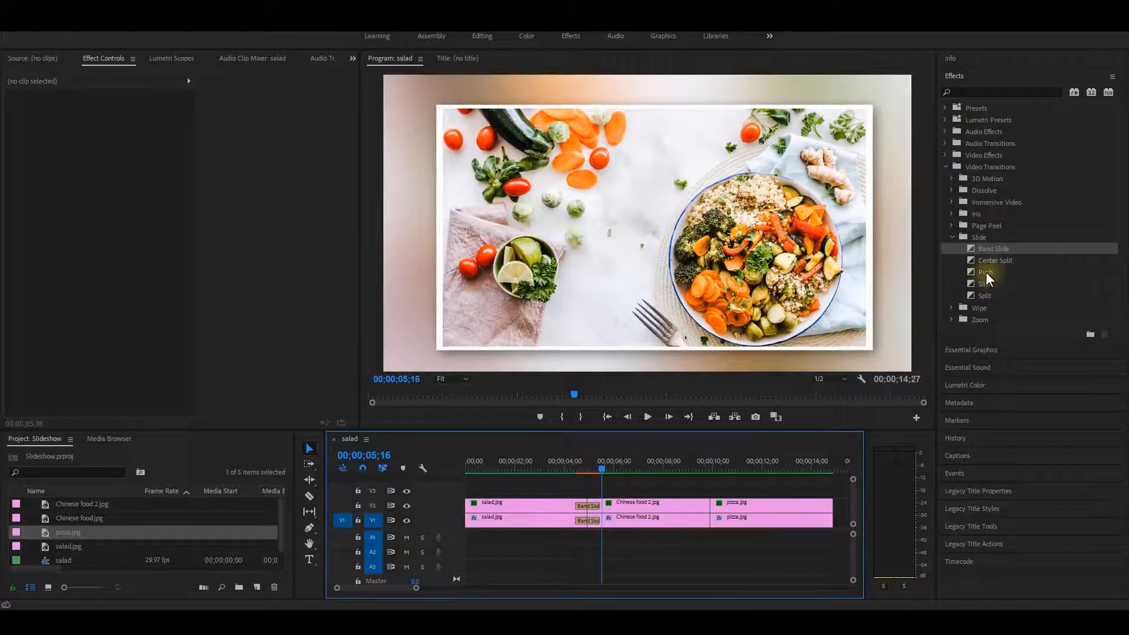
# Add the Push transition between Chinese food 2.jpg and pizza.jpg on both V2 and V1, and preview it
pyautogui.moveTo(985, 271); pyautogui.dragTo(711, 504)
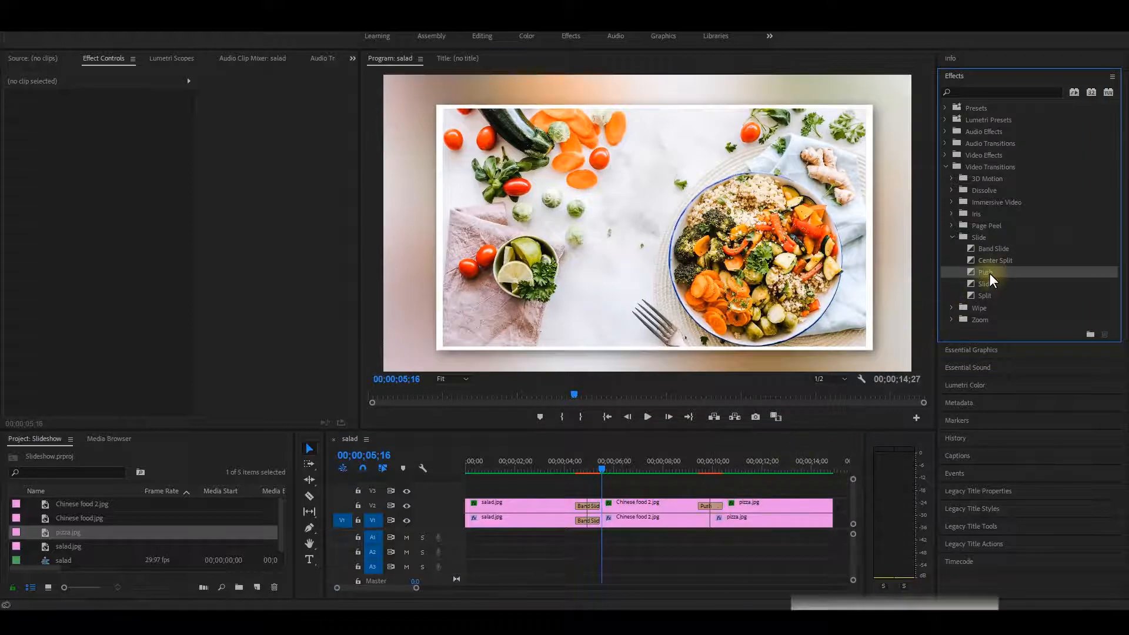
pyautogui.moveTo(989, 273); pyautogui.dragTo(711, 520)
pyautogui.moveTo(695, 465); pyautogui.dragTo(717, 508)
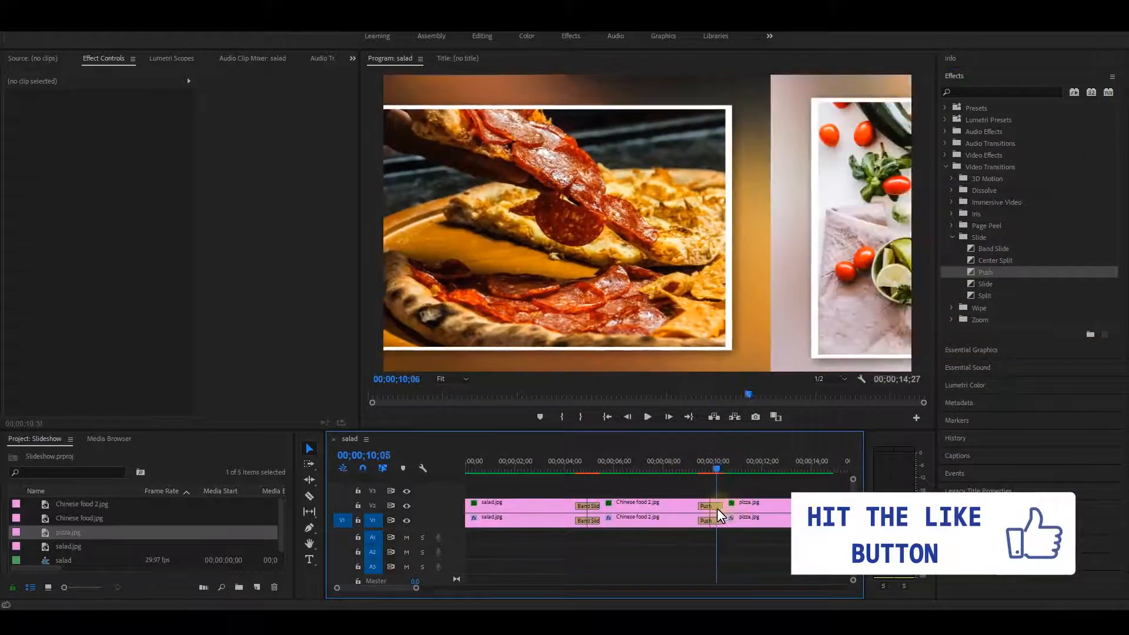
pyautogui.moveTo(467, 465); pyautogui.dragTo(454, 467)
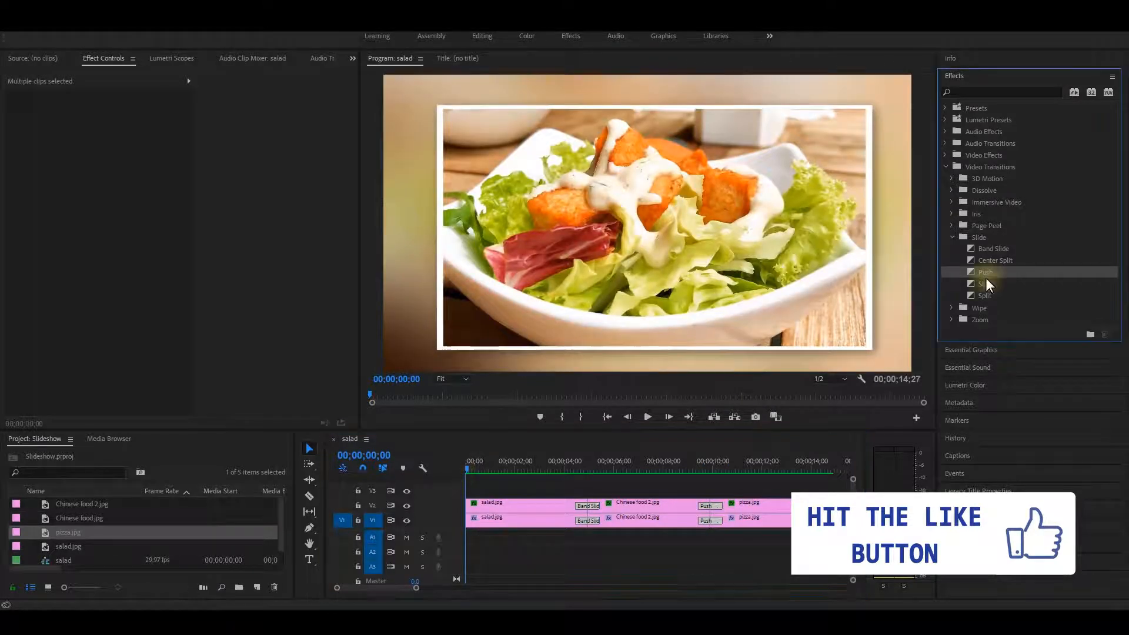